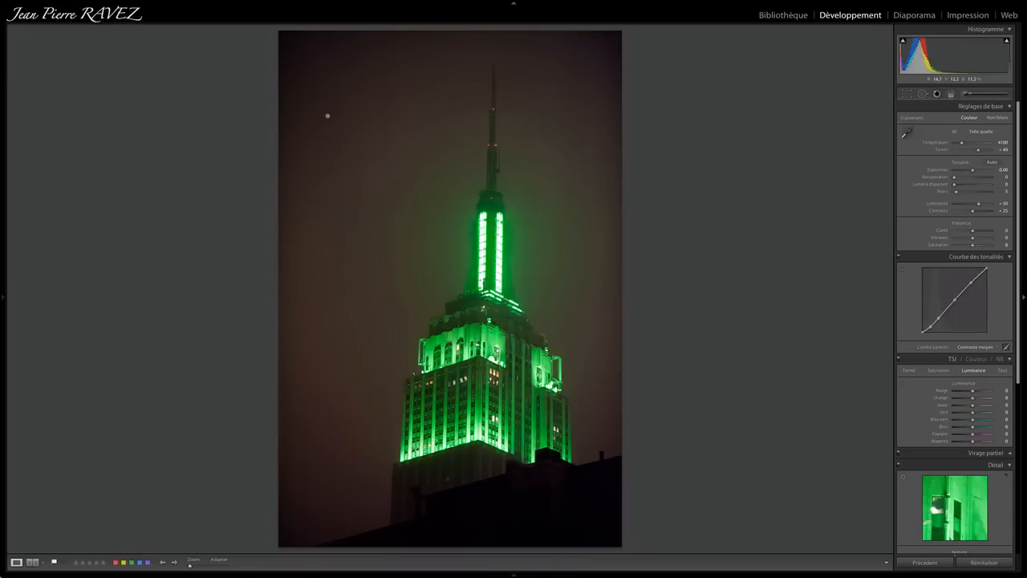
Step: Check the photo's file information, then examine the noise in the sky and around the tower at 1:1 magnification
{"action": "key", "text": "i"}
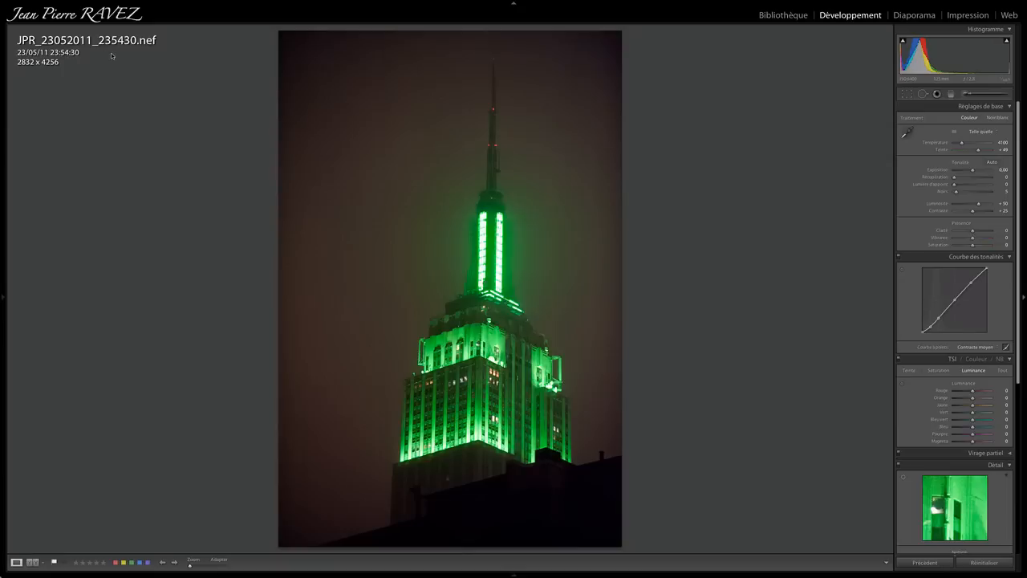
{"action": "key", "text": "i"}
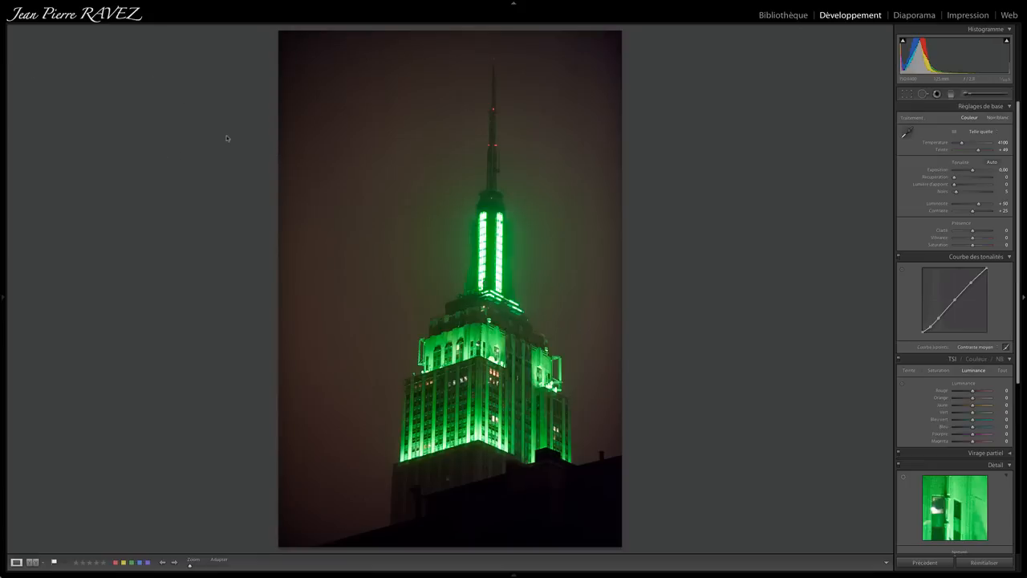
{"action": "left_click", "coordinate": [387, 300]}
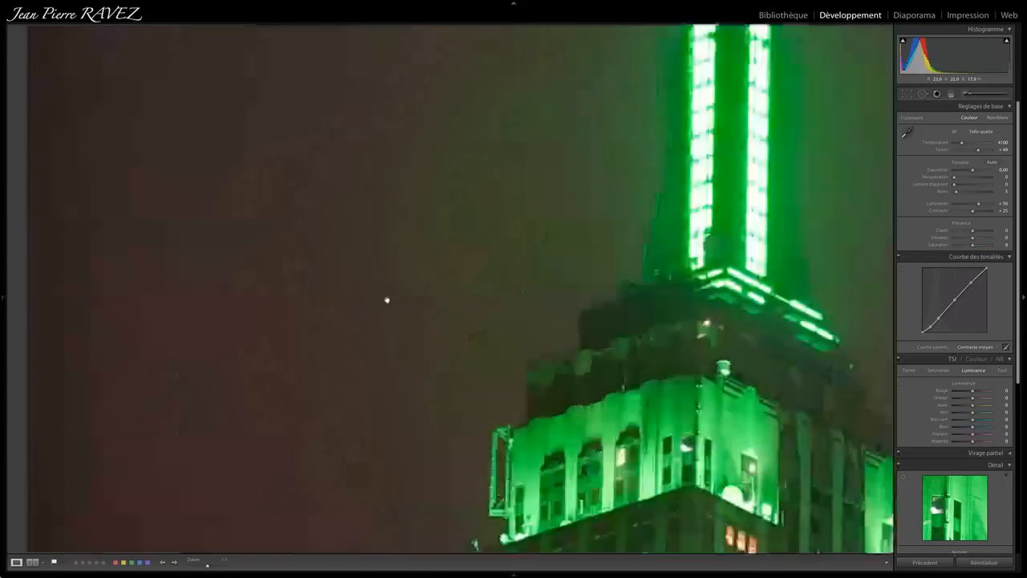
{"action": "left_click_drag", "start_coordinate": [605, 410], "coordinate": [314, 537]}
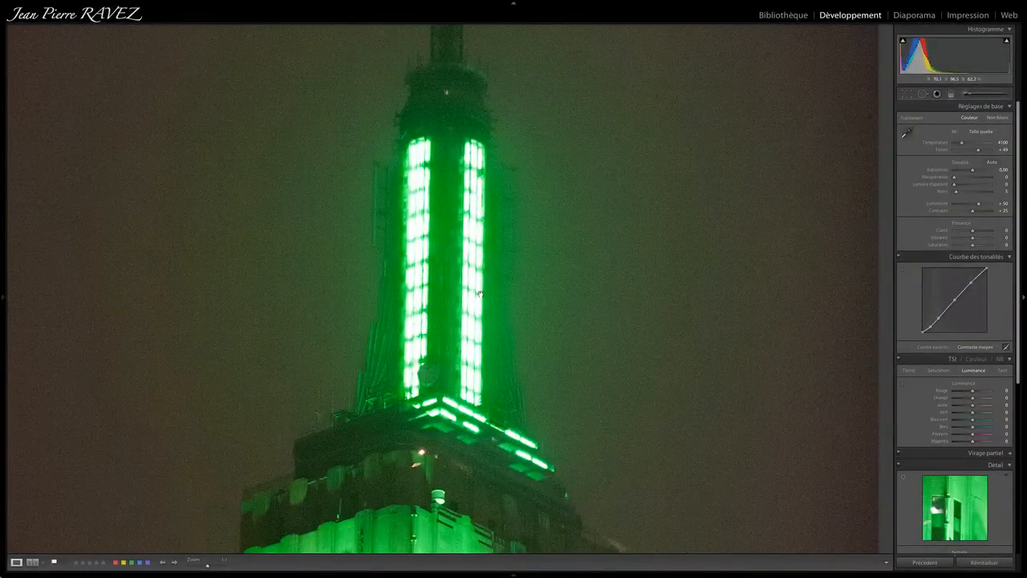
{"action": "left_click", "coordinate": [479, 293]}
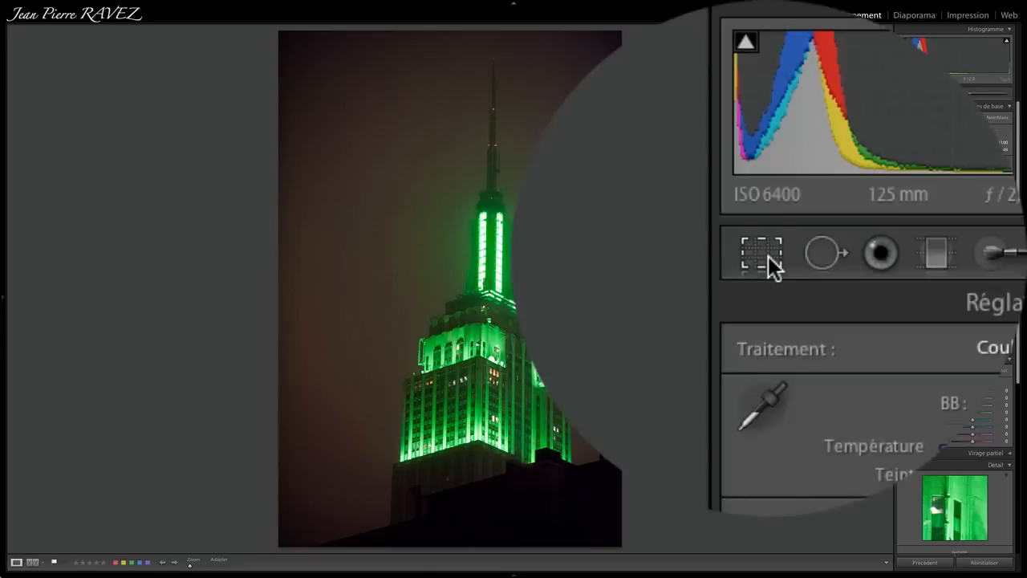
Step: Straighten the photo by aligning it to the tower's central vertical edge, and apply the crop
{"action": "left_click", "coordinate": [763, 255]}
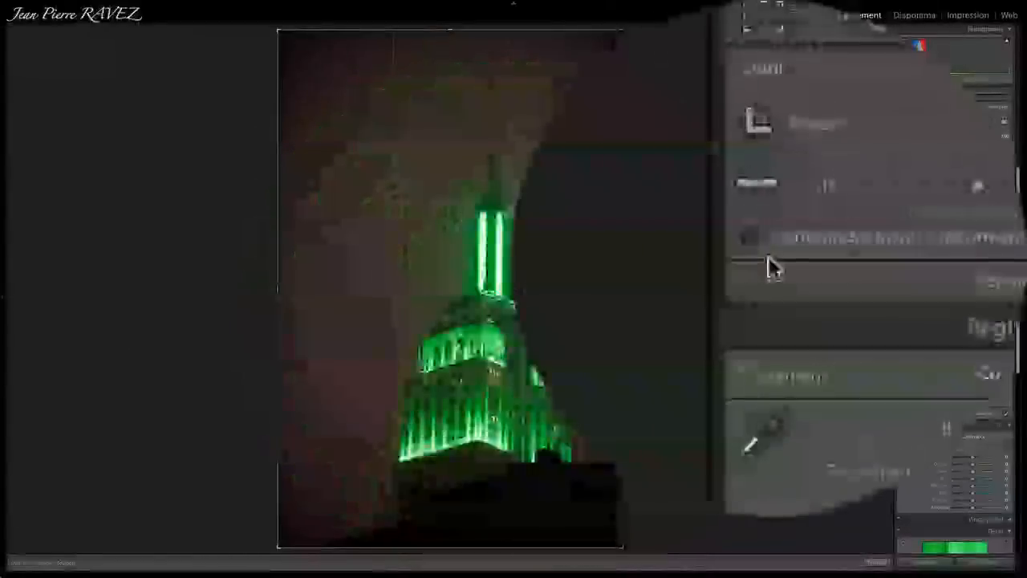
{"action": "left_click", "coordinate": [756, 182]}
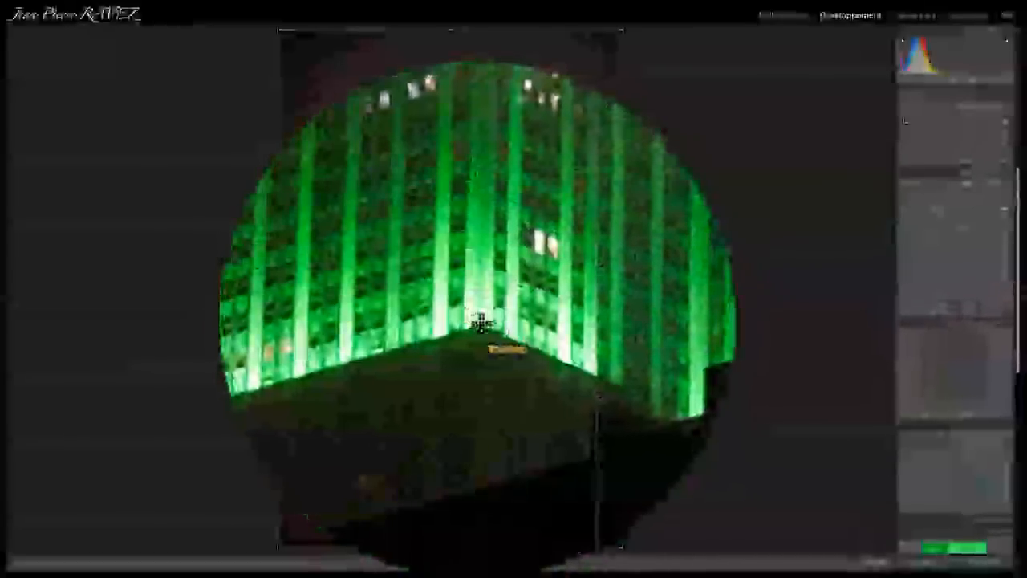
{"action": "left_click_drag", "start_coordinate": [477, 397], "coordinate": [478, 319]}
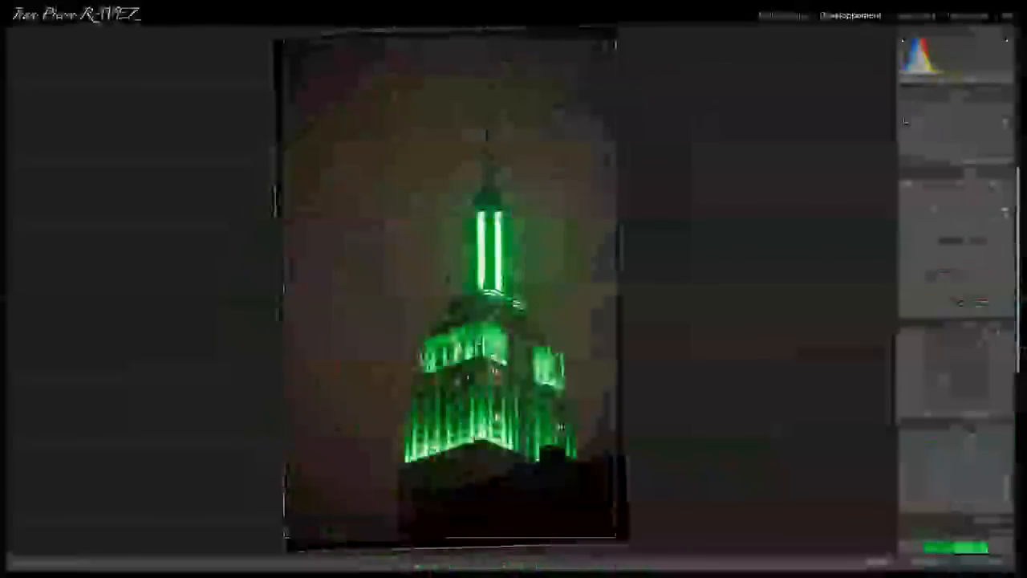
{"action": "left_click", "coordinate": [877, 562]}
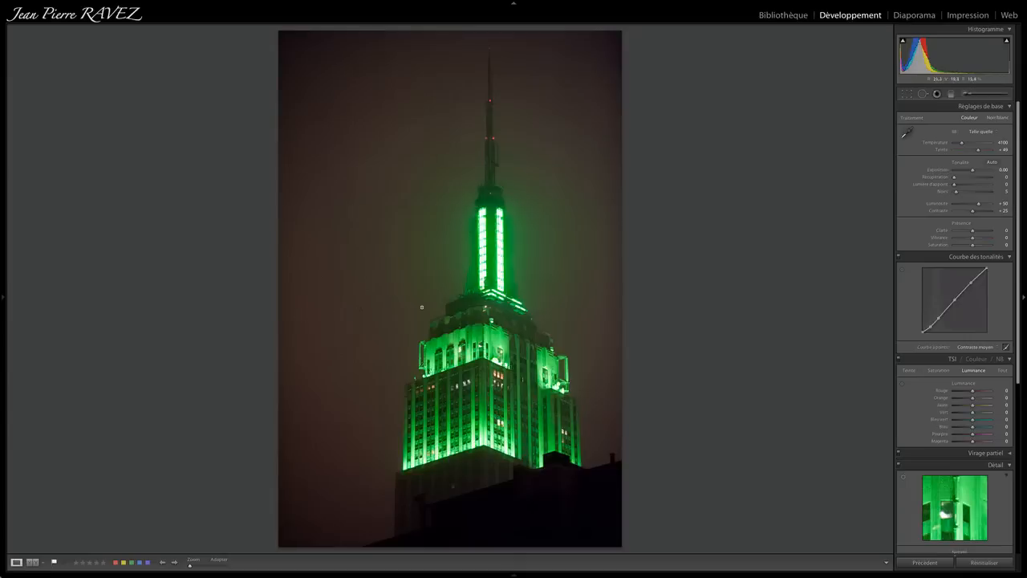
Step: With the building at 1:1, collapse the TSI and tone curve sections and set luminance noise reduction to 67
{"action": "left_click", "coordinate": [436, 307]}
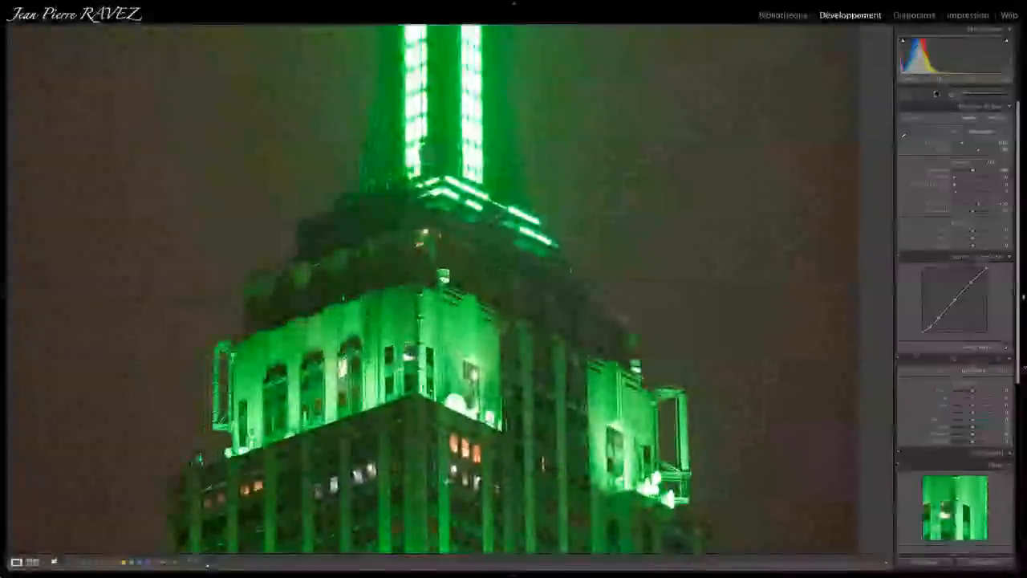
{"action": "scroll", "coordinate": [1019, 361], "scroll_direction": "down", "scroll_amount": 5}
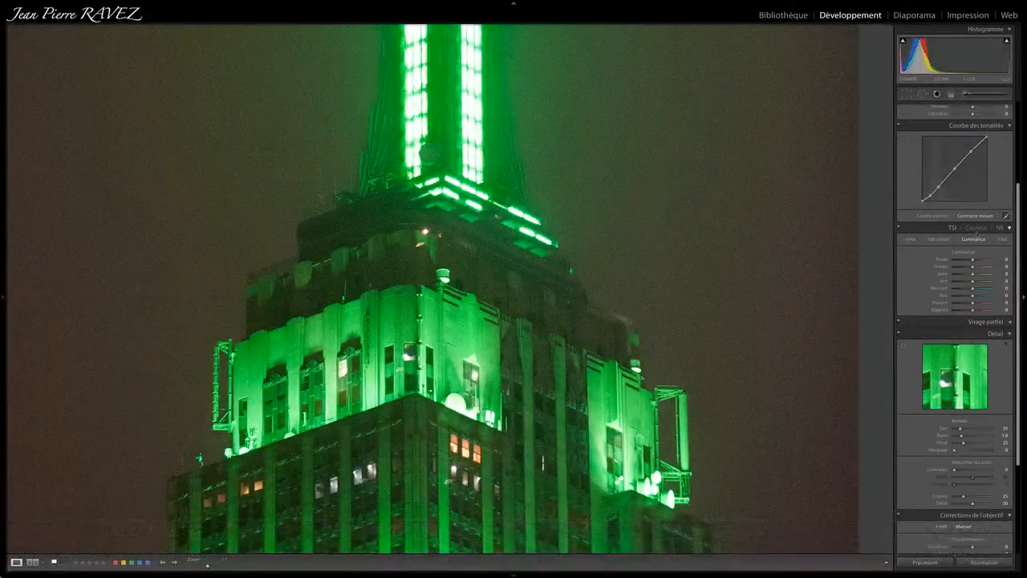
{"action": "left_click", "coordinate": [1008, 231]}
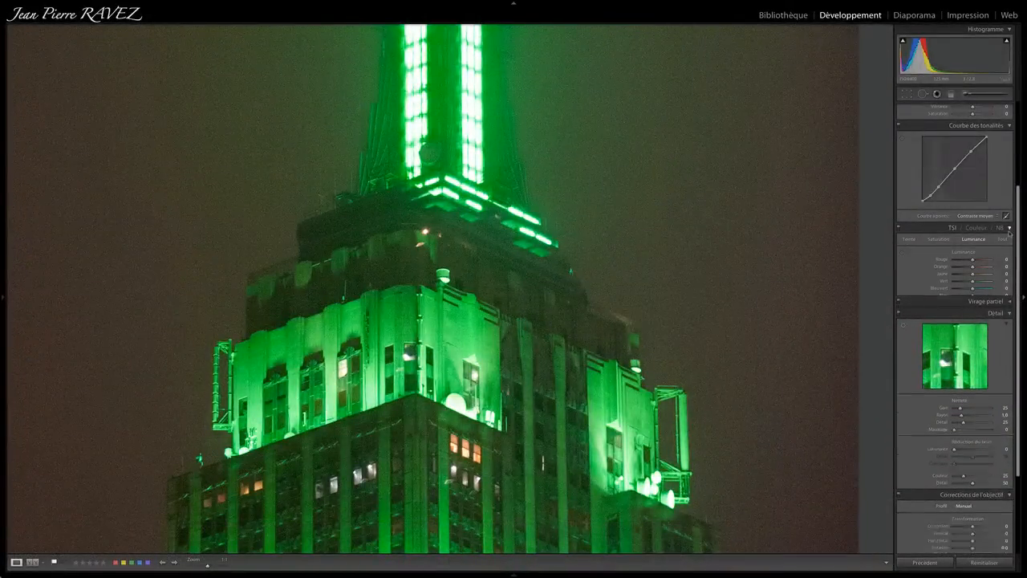
{"action": "left_click", "coordinate": [1009, 126]}
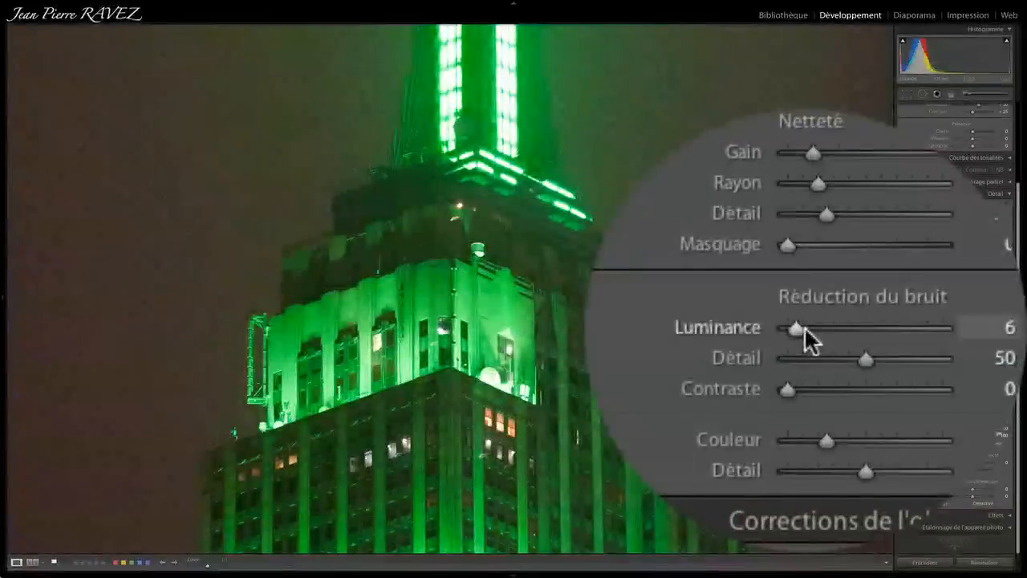
{"action": "left_click_drag", "start_coordinate": [804, 328], "coordinate": [817, 327]}
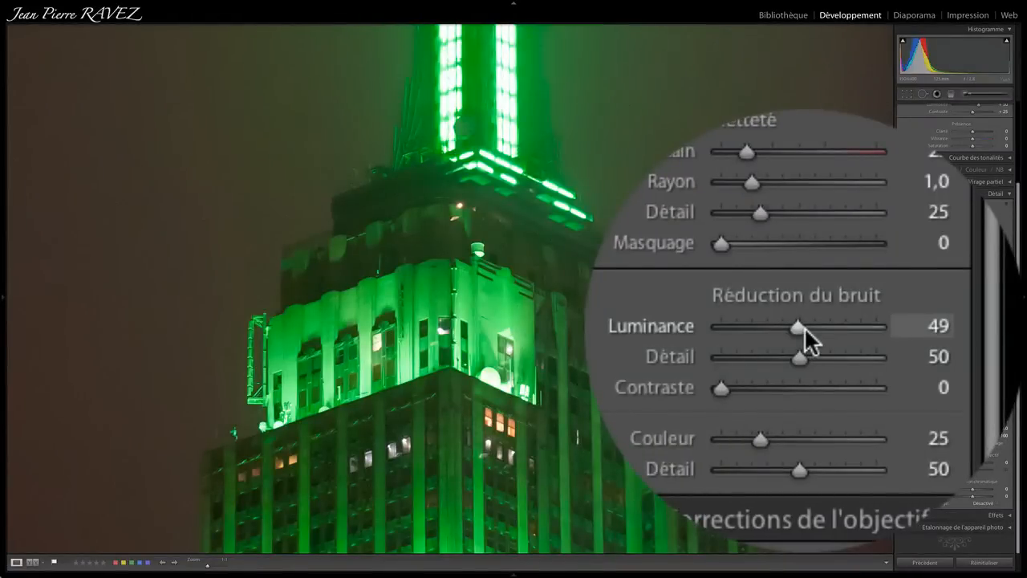
{"action": "left_click_drag", "start_coordinate": [803, 329], "coordinate": [832, 340]}
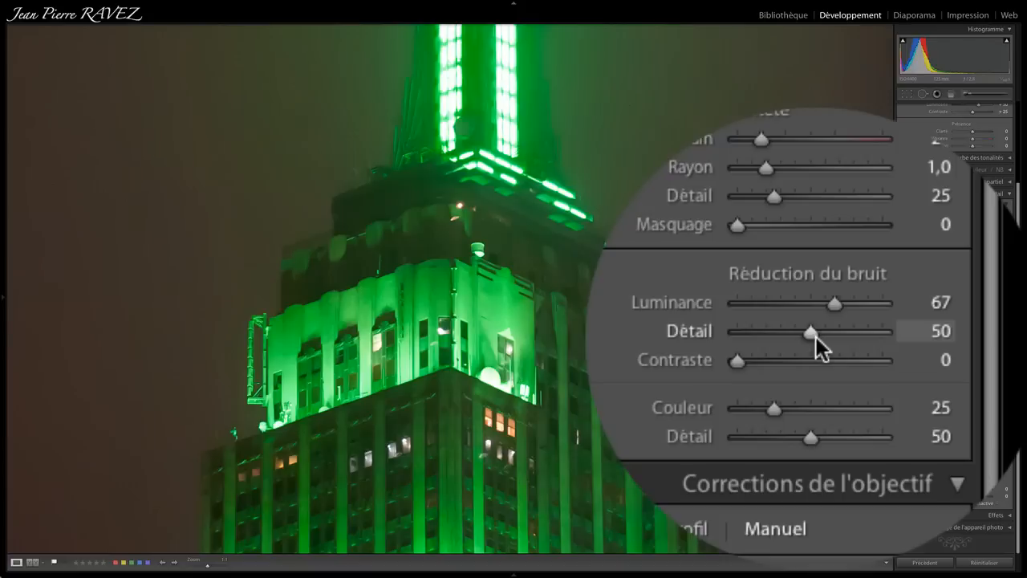
Step: Set the luminance noise reduction detail to 51 and raise colour noise reduction to just under 50
{"action": "left_click_drag", "start_coordinate": [815, 336], "coordinate": [795, 336]}
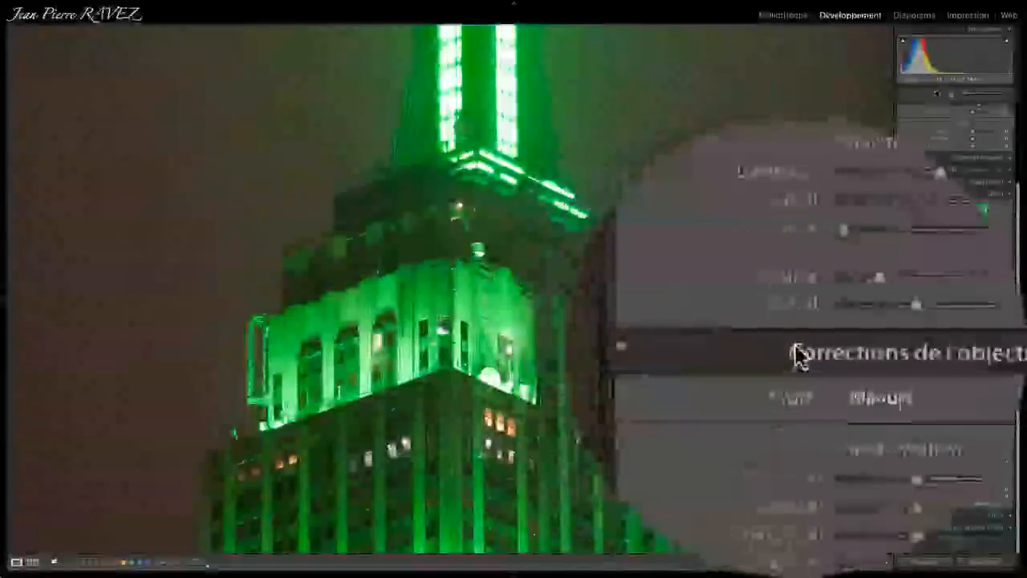
{"action": "left_click_drag", "start_coordinate": [885, 343], "coordinate": [812, 334]}
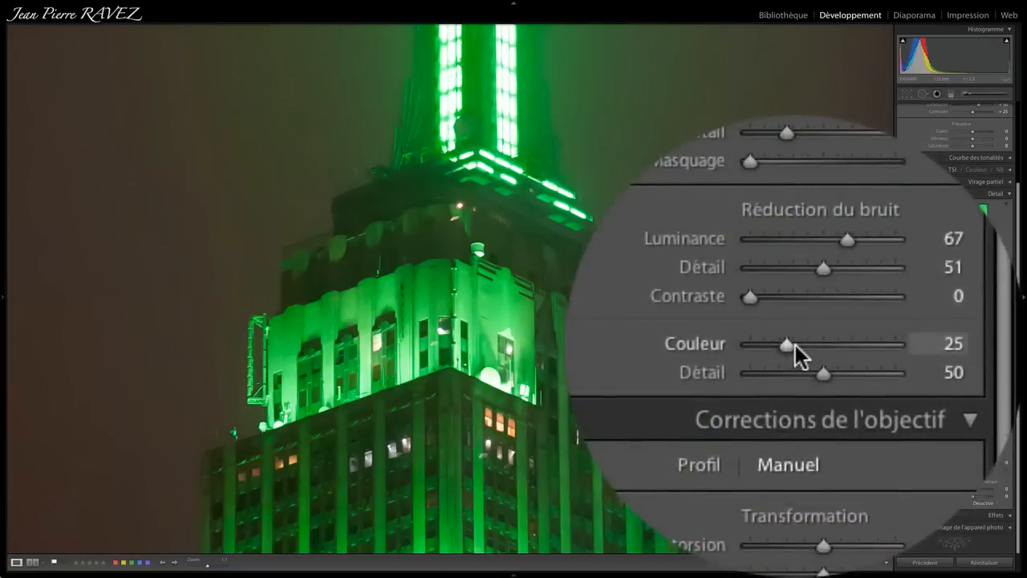
{"action": "left_click_drag", "start_coordinate": [795, 344], "coordinate": [799, 344]}
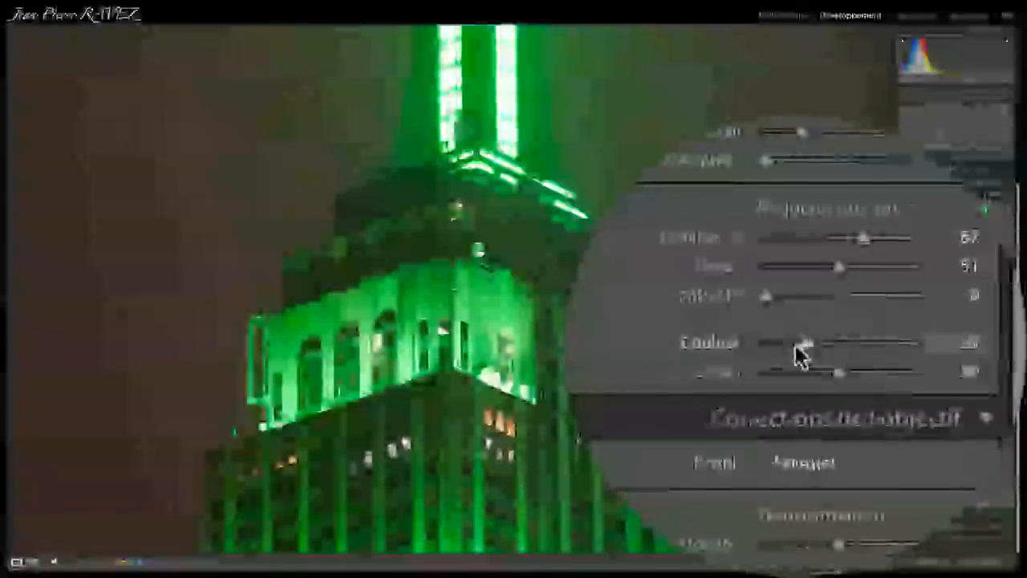
{"action": "left_click_drag", "start_coordinate": [796, 345], "coordinate": [801, 344]}
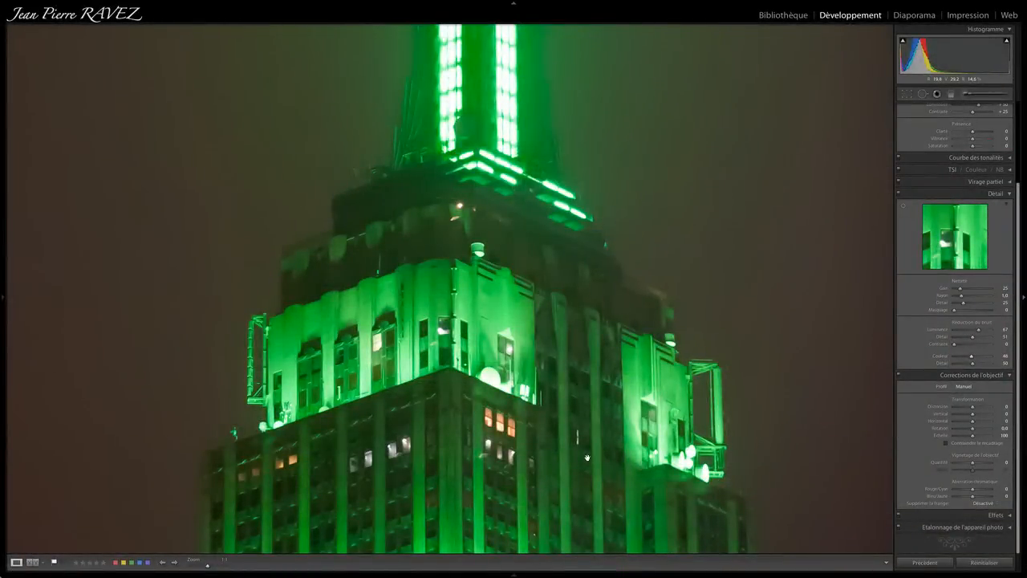
{"action": "left_click", "coordinate": [539, 305]}
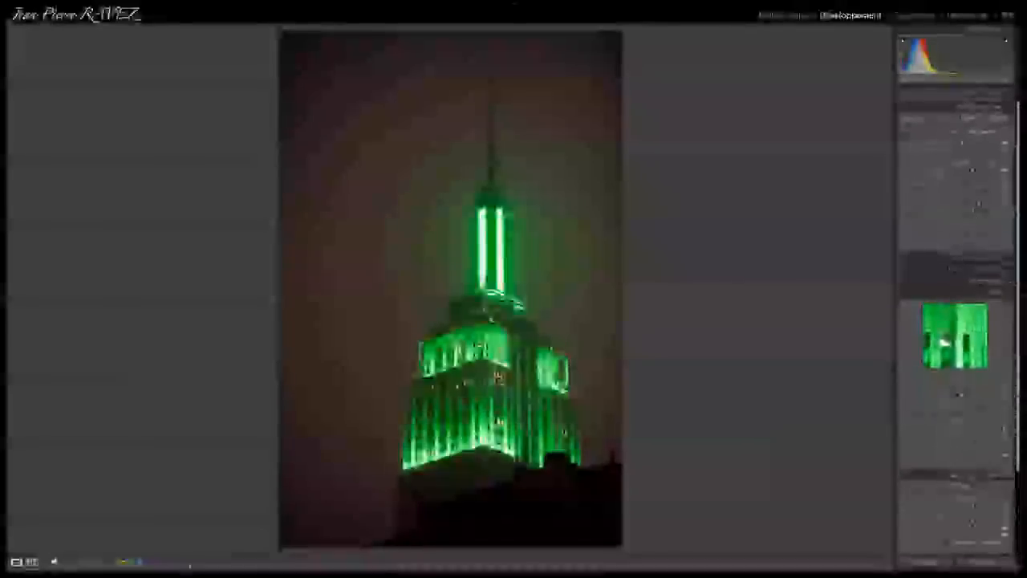
Step: Try out a strong underexposure, then set the photo's exposure to −0.25
{"action": "left_click_drag", "start_coordinate": [952, 178], "coordinate": [939, 179]}
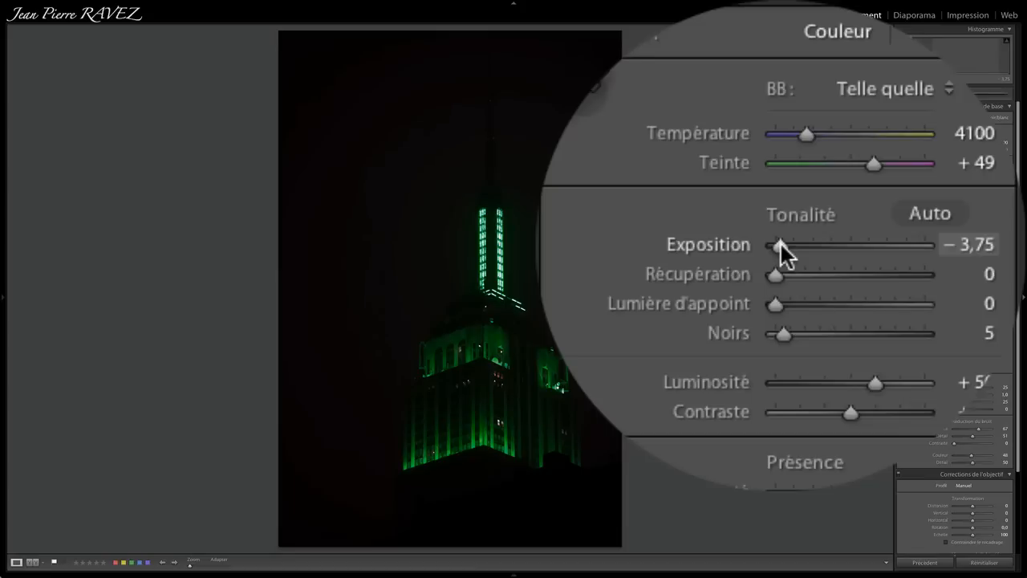
{"action": "left_click_drag", "start_coordinate": [940, 179], "coordinate": [967, 179]}
{"action": "left_click_drag", "start_coordinate": [805, 245], "coordinate": [802, 245]}
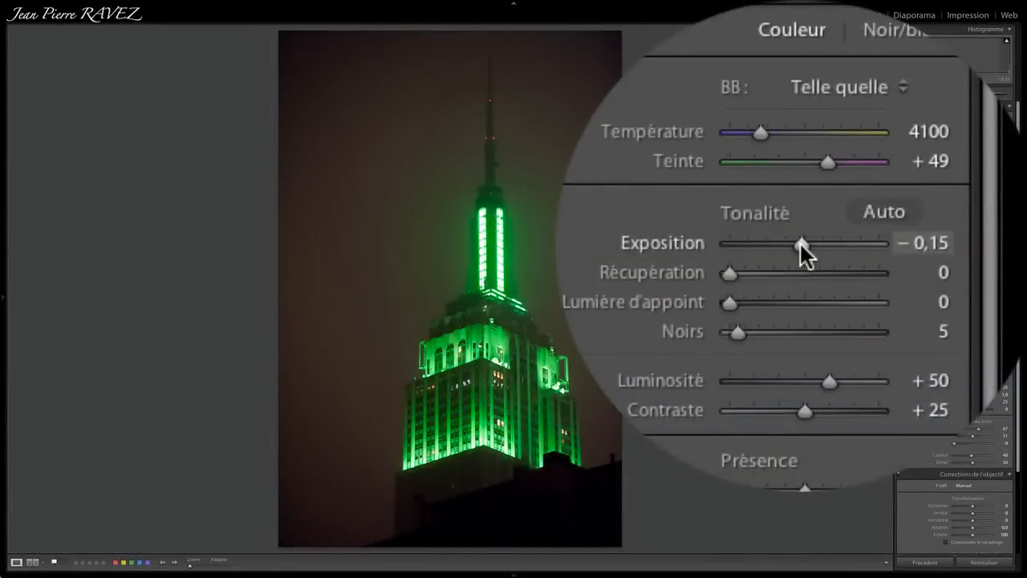
{"action": "mouse_move", "coordinate": [799, 241]}
{"action": "left_mouse_down"}
{"action": "mouse_move", "coordinate": [807, 244]}
{"action": "mouse_move", "coordinate": [797, 241]}
{"action": "left_mouse_up"}
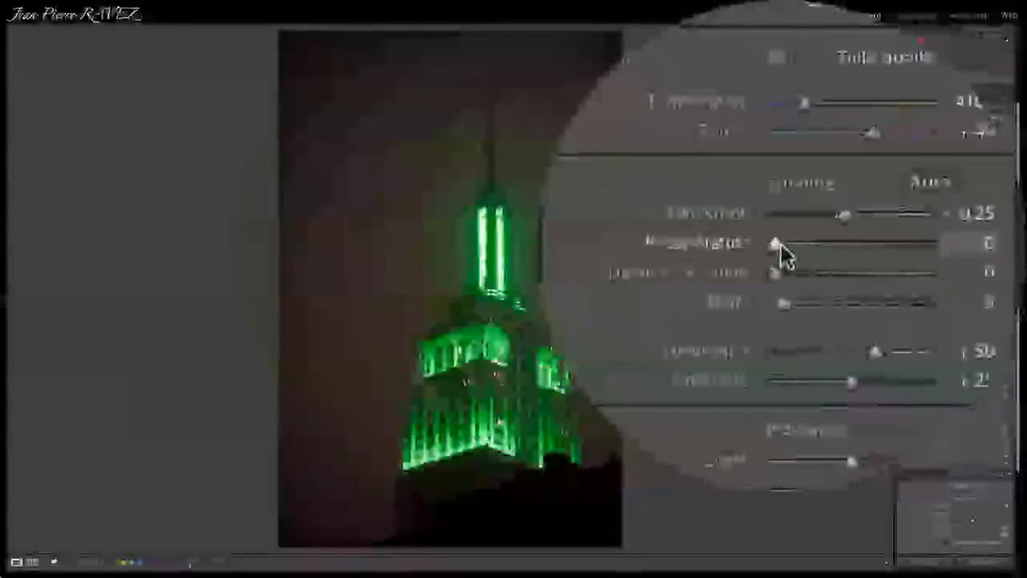
Step: Set highlight recovery to 100 and check the lit windows of the tower at 1:1
{"action": "left_click_drag", "start_coordinate": [781, 244], "coordinate": [922, 244]}
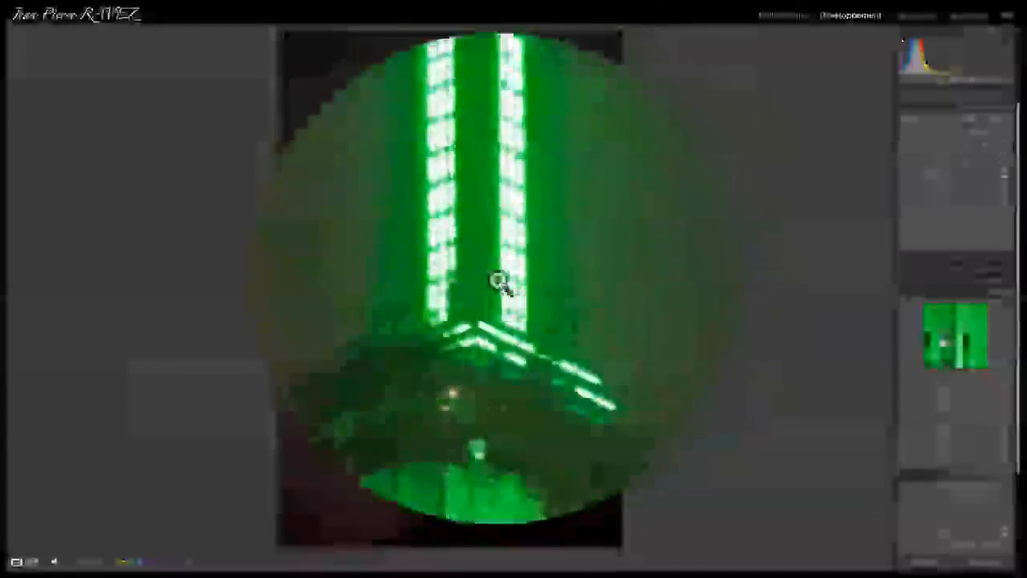
{"action": "left_click", "coordinate": [493, 263]}
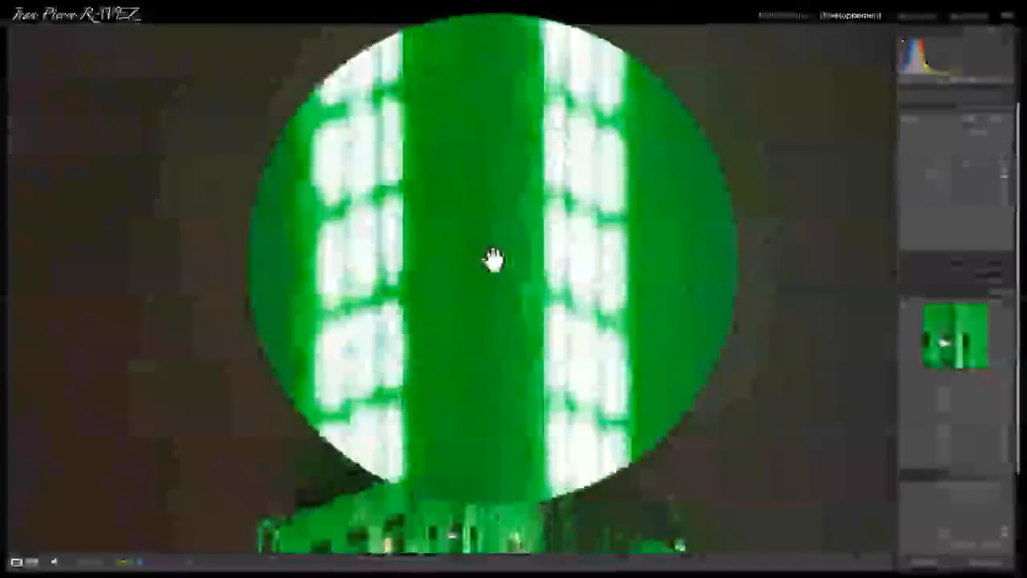
{"action": "left_click", "coordinate": [492, 263]}
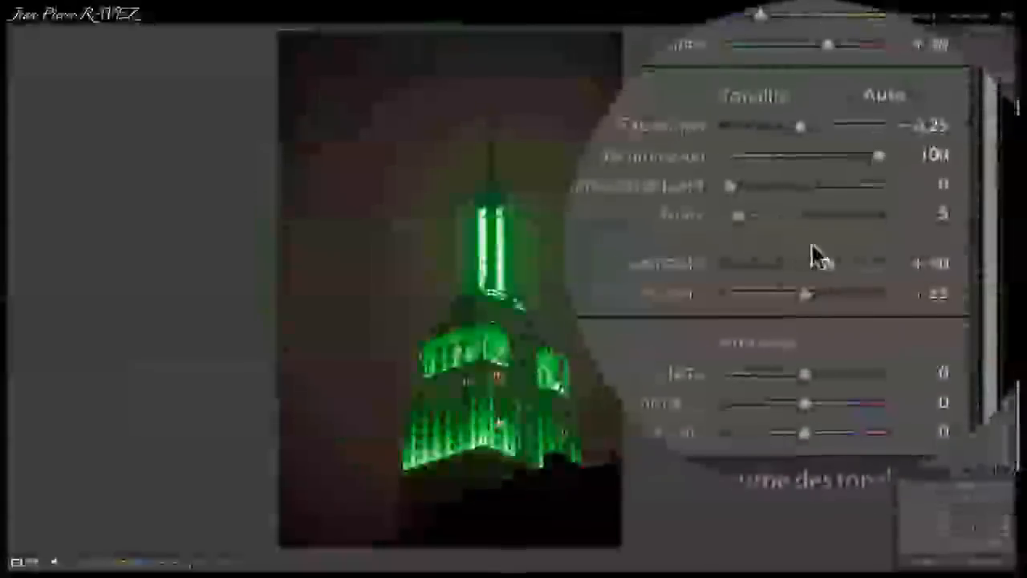
Step: Lower the brightness to −107 and check the detail in the lit tower windows at 1:1
{"action": "left_click_drag", "start_coordinate": [818, 257], "coordinate": [792, 242]}
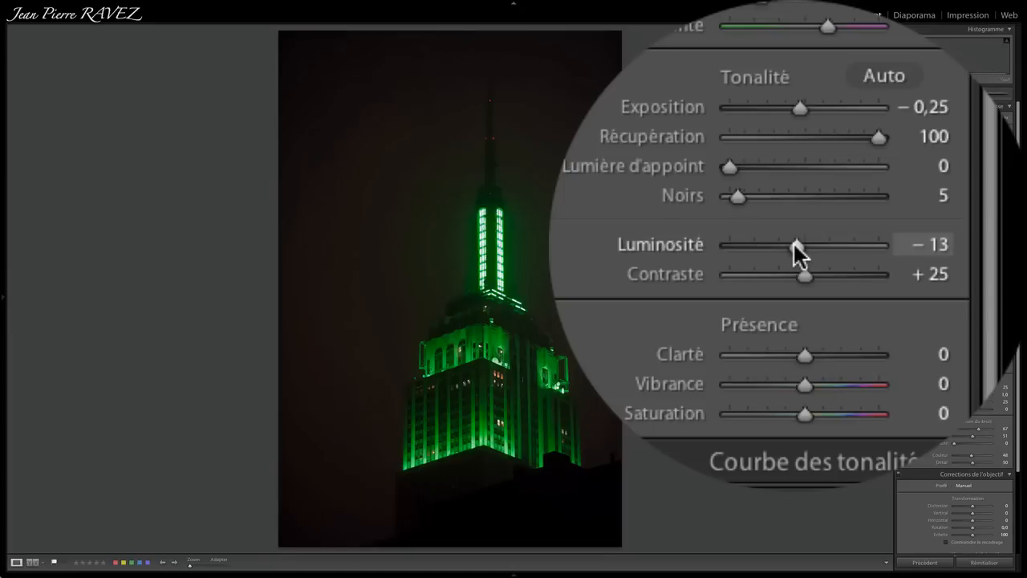
{"action": "left_click_drag", "start_coordinate": [791, 242], "coordinate": [781, 244]}
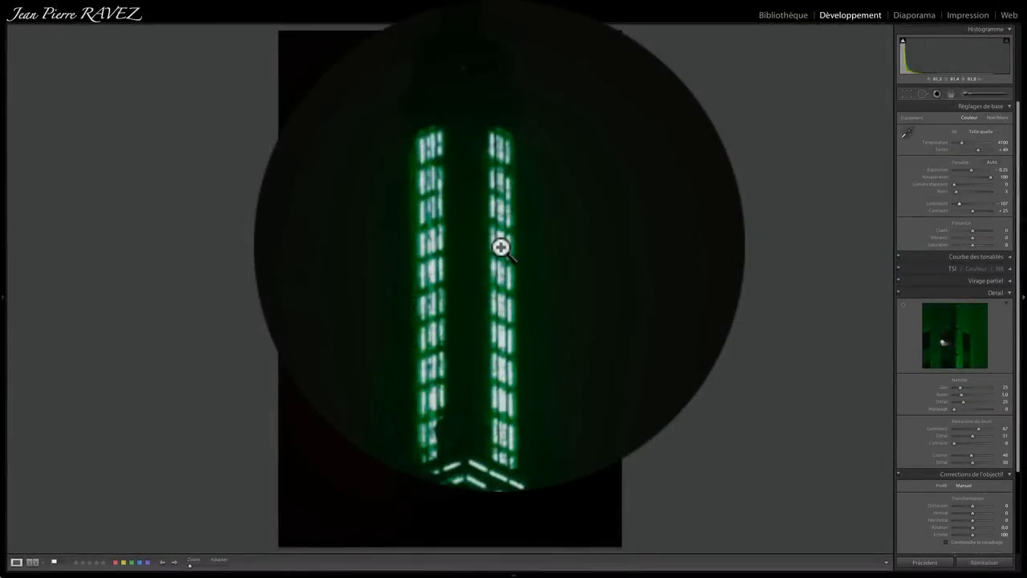
{"action": "left_click", "coordinate": [500, 247]}
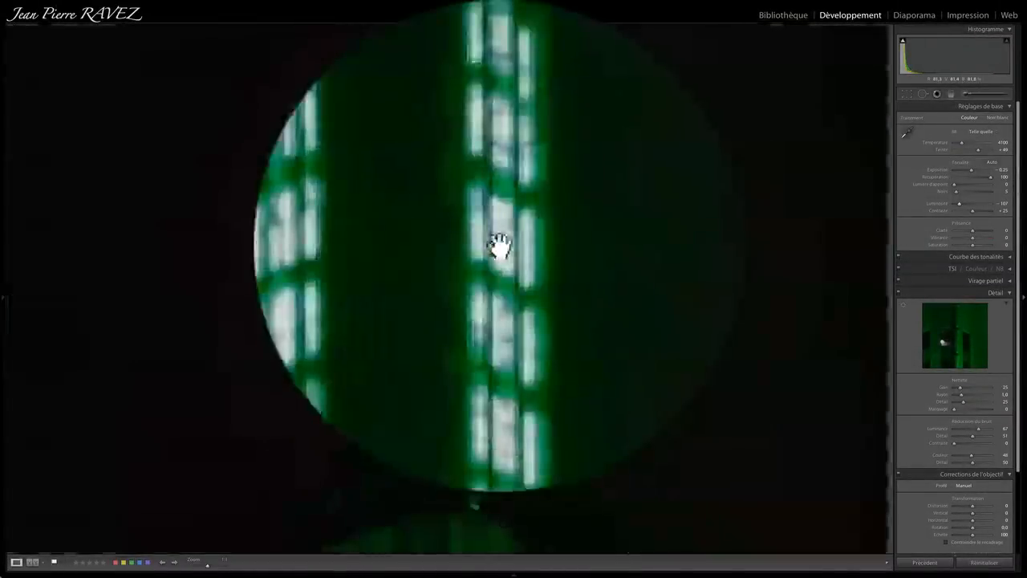
{"action": "left_click", "coordinate": [499, 247]}
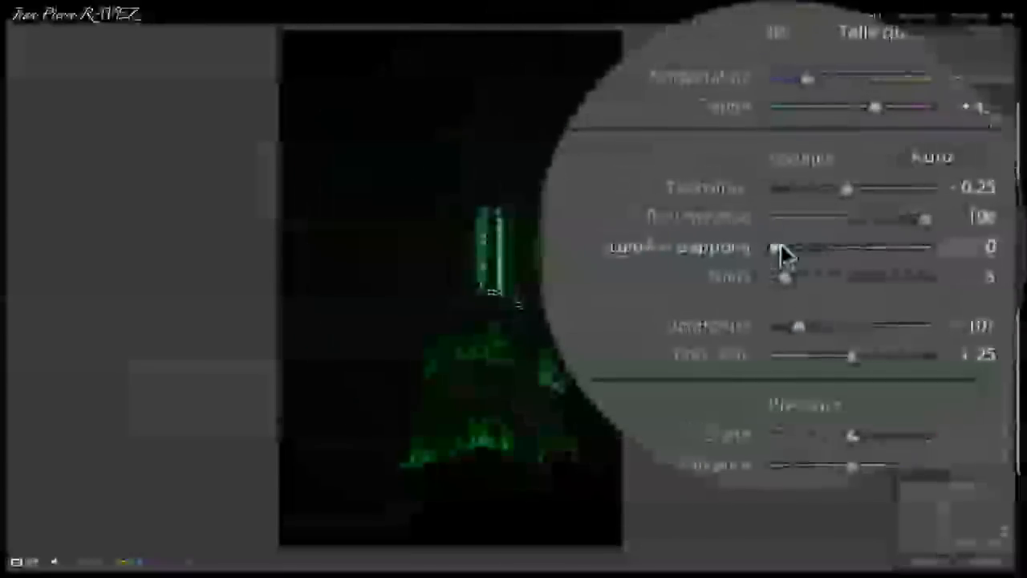
Step: Set the fill light to 7 and the contrast to +41
{"action": "left_click_drag", "start_coordinate": [779, 245], "coordinate": [782, 244]}
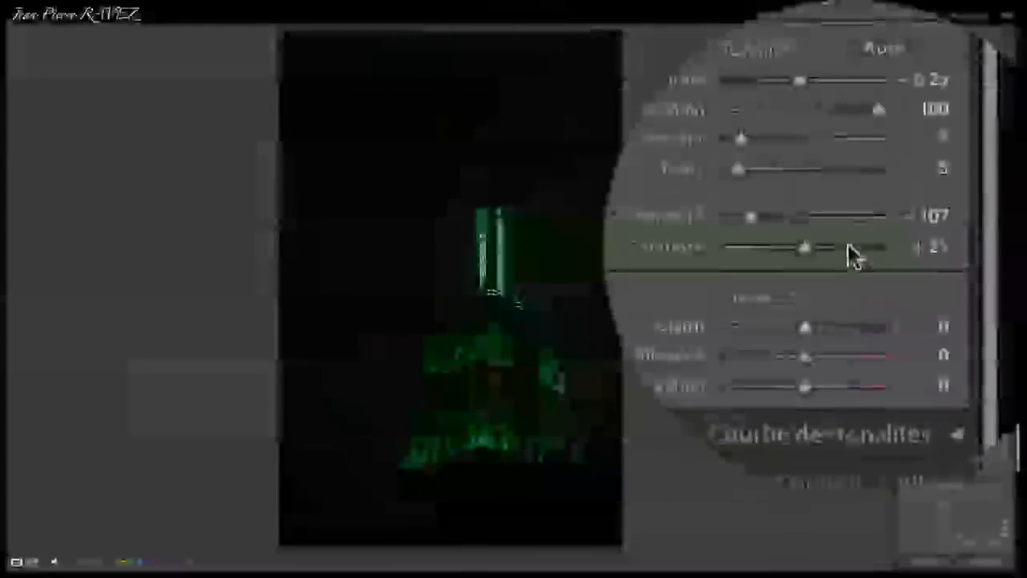
{"action": "left_click_drag", "start_coordinate": [807, 244], "coordinate": [821, 244]}
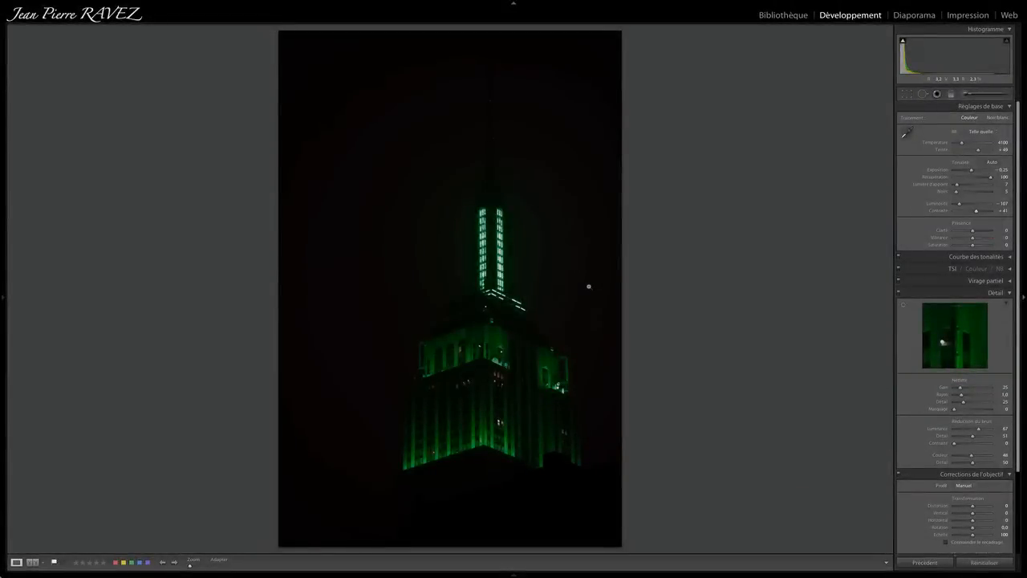
Step: Review the photo against dimmed and fully black surroundings, then restore the normal interface lighting
{"action": "key", "text": "l"}
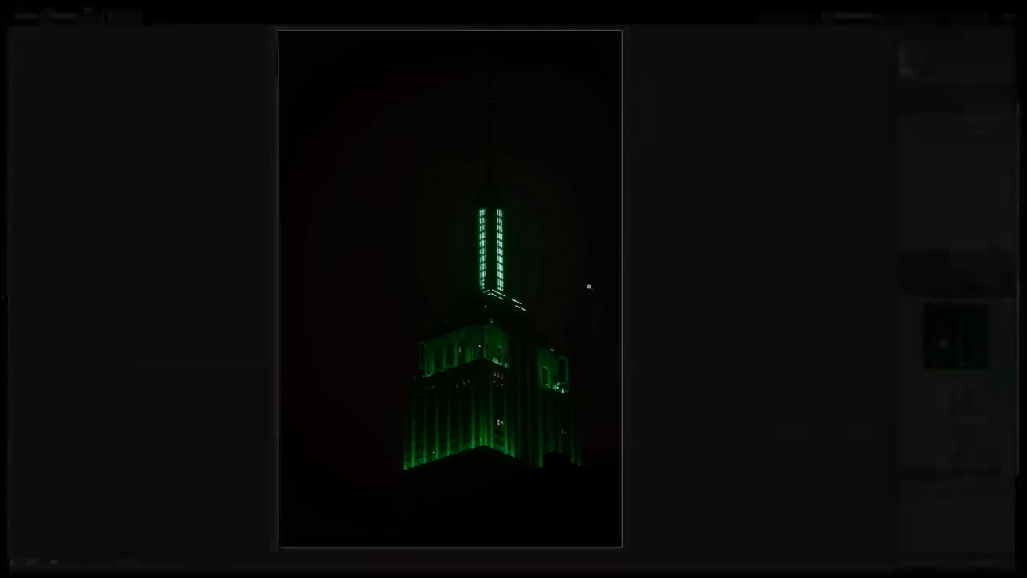
{"action": "key", "text": "l"}
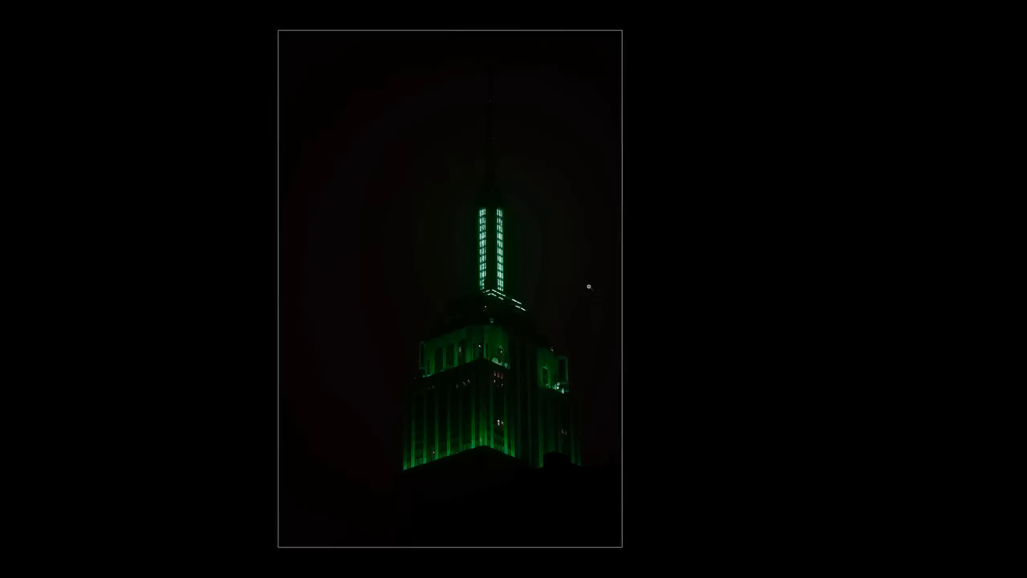
{"action": "key", "text": "l"}
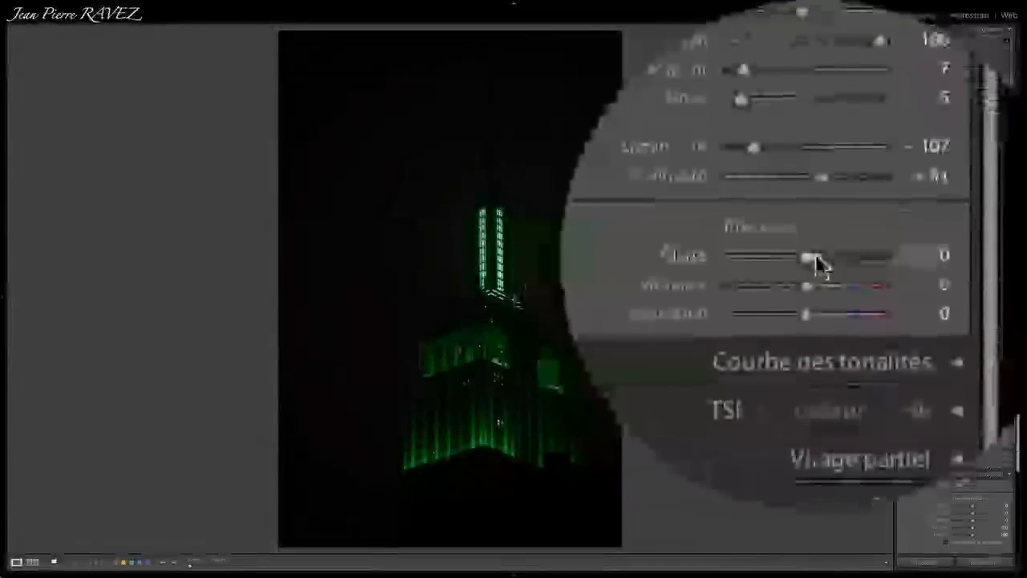
Step: Raise the brightness of the photo to −55
{"action": "left_click_drag", "start_coordinate": [769, 255], "coordinate": [779, 255]}
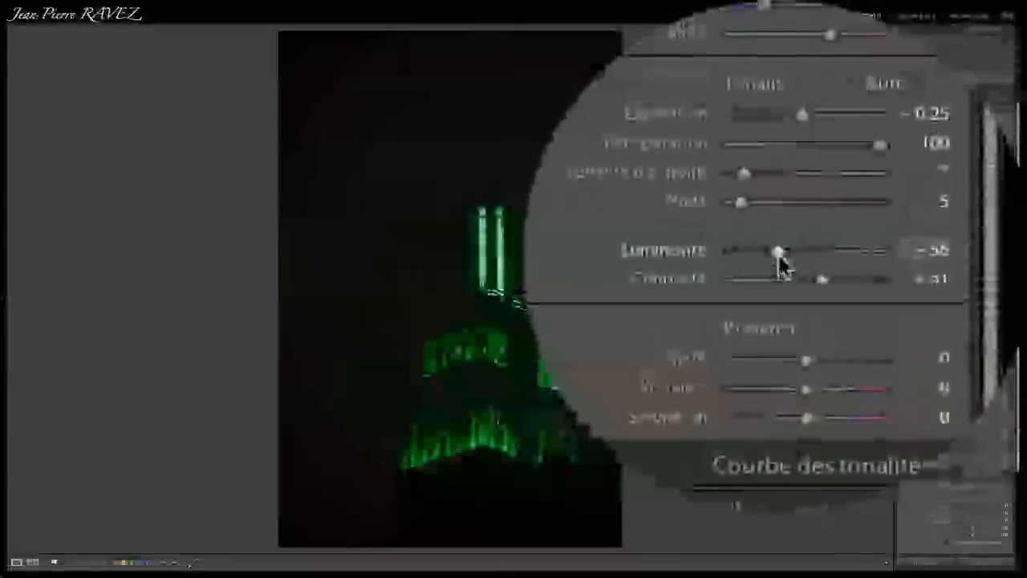
{"action": "left_click_drag", "start_coordinate": [779, 254], "coordinate": [778, 254]}
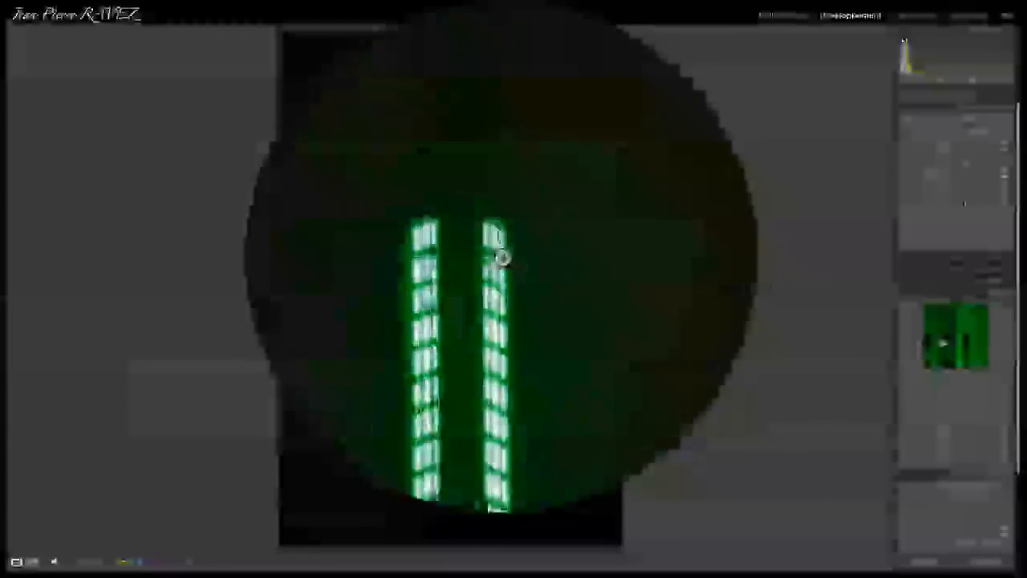
Step: Set the adjustment brush's flow to 23 with auto mask on, and close the brush
{"action": "left_click", "coordinate": [968, 97]}
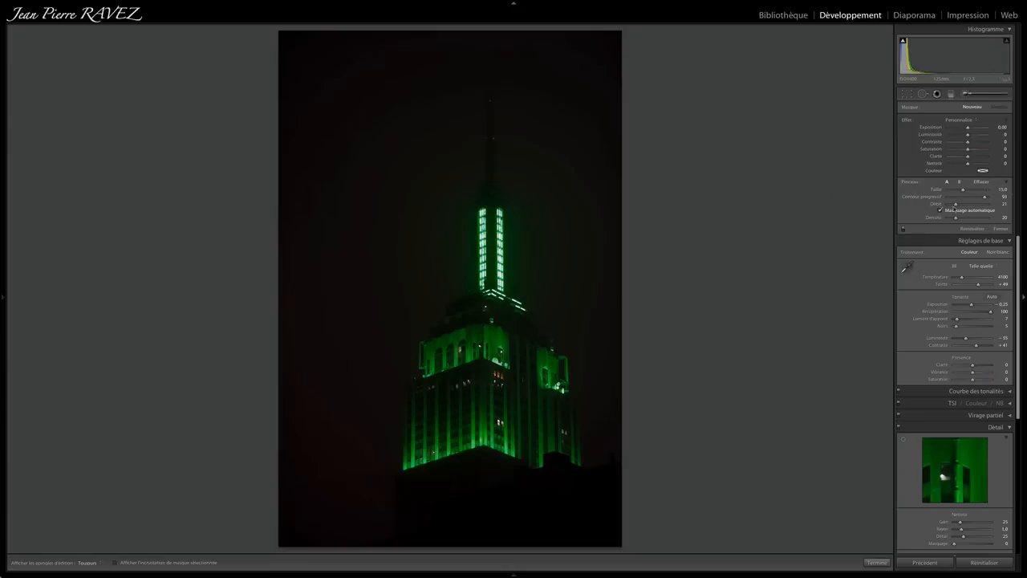
{"action": "left_click_drag", "start_coordinate": [966, 205], "coordinate": [955, 204]}
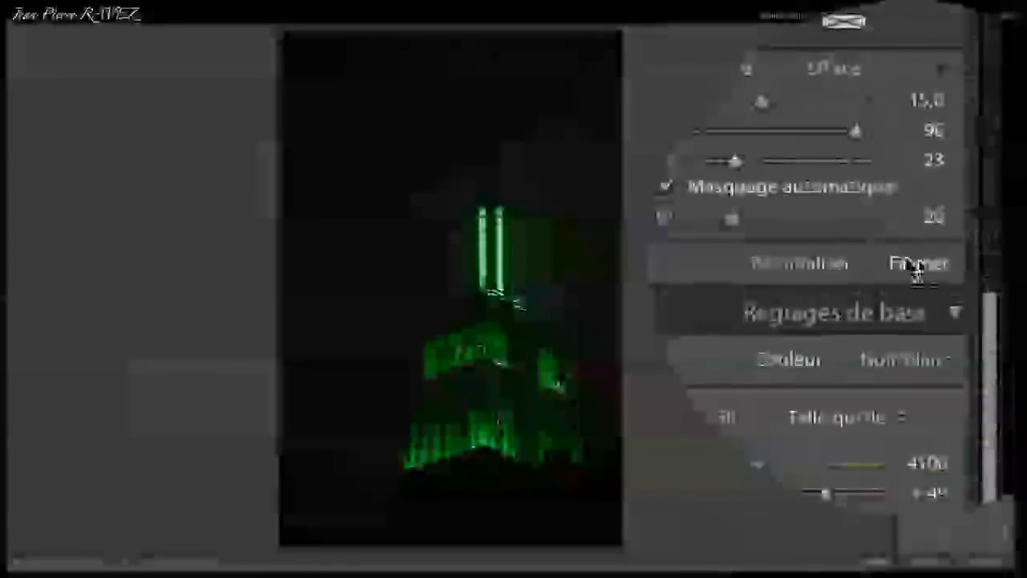
{"action": "left_click", "coordinate": [1000, 228]}
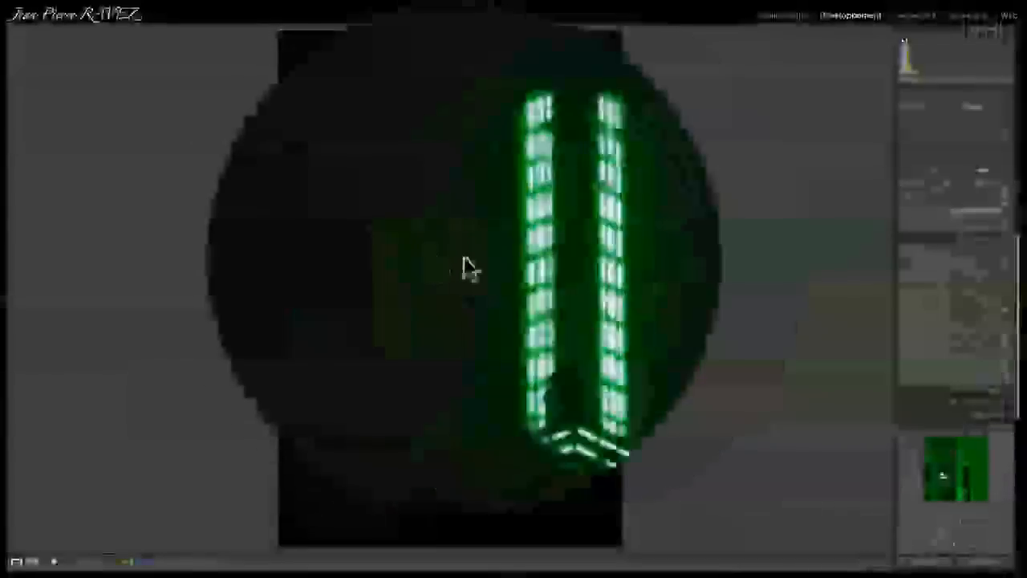
Step: Brush a local adjustment onto the lit tower windows at 1:1 with contrast 100, exposure −0.27 and brightness −77
{"action": "left_click", "coordinate": [475, 259]}
{"action": "left_click_drag", "start_coordinate": [639, 260], "coordinate": [596, 287]}
{"action": "left_click", "coordinate": [600, 282]}
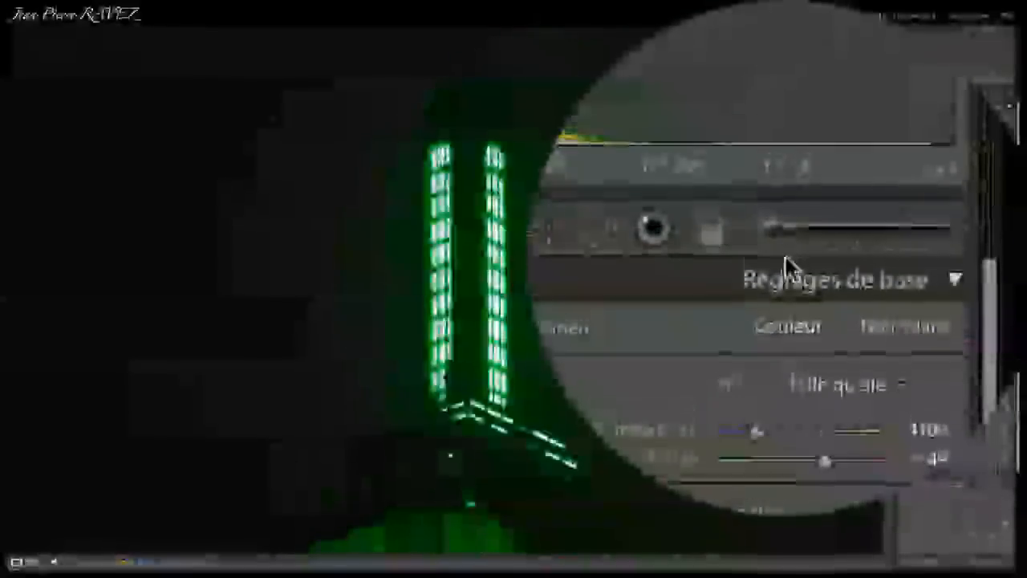
{"action": "left_click", "coordinate": [771, 258]}
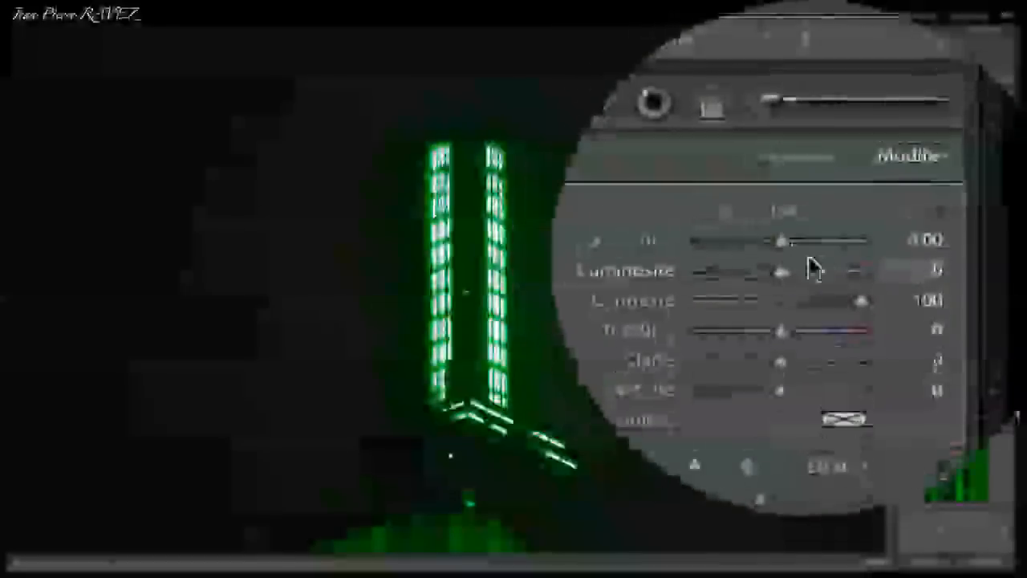
{"action": "left_click_drag", "start_coordinate": [780, 254], "coordinate": [779, 254]}
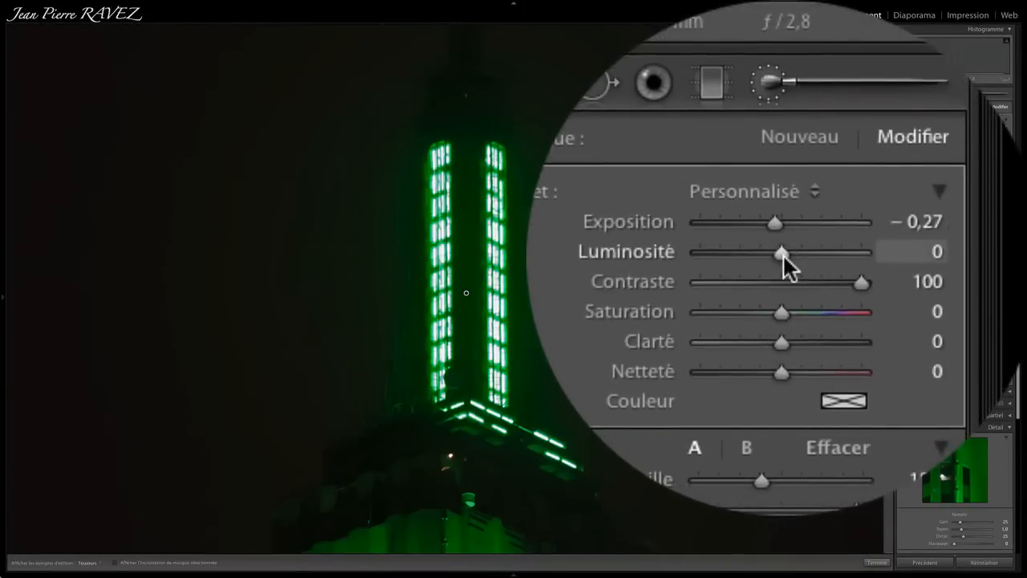
{"action": "left_click_drag", "start_coordinate": [782, 253], "coordinate": [768, 253]}
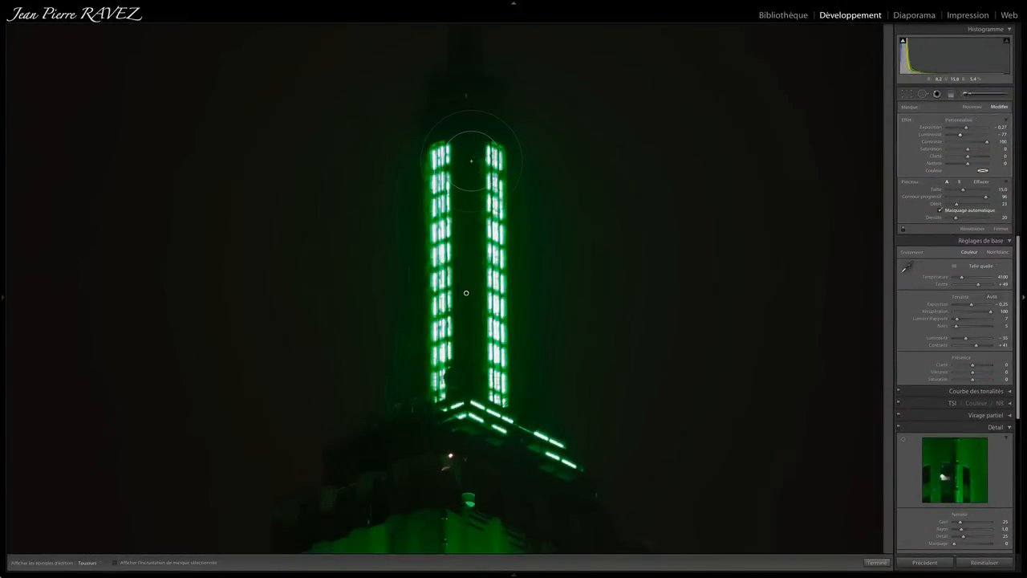
Step: Paint the darkening adjustment along the green halo beside the lit windows, fine-tune its exposure and close the brush
{"action": "key", "text": "h"}
{"action": "key", "text": "h"}
{"action": "left_click_drag", "start_coordinate": [413, 151], "coordinate": [412, 158]}
{"action": "mouse_move", "coordinate": [405, 345]}
{"action": "left_mouse_down"}
{"action": "mouse_move", "coordinate": [405, 375]}
{"action": "mouse_move", "coordinate": [404, 129]}
{"action": "left_mouse_up"}
{"action": "left_click_drag", "start_coordinate": [947, 127], "coordinate": [951, 127]}
{"action": "left_click", "coordinate": [1005, 230]}
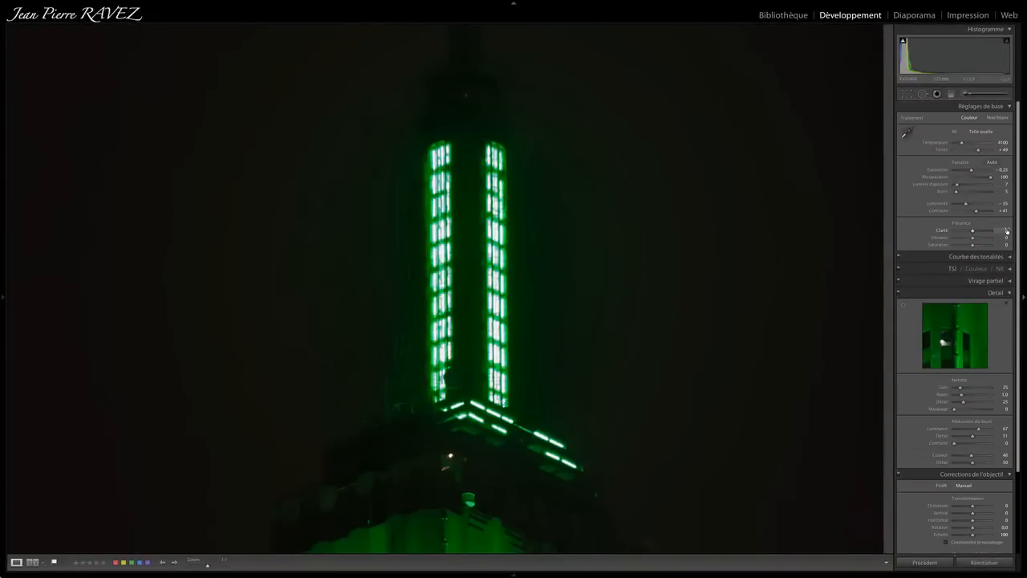
Step: Review the whole photo against dimmed and black surroundings, and restore the normal interface lighting
{"action": "left_click", "coordinate": [510, 262]}
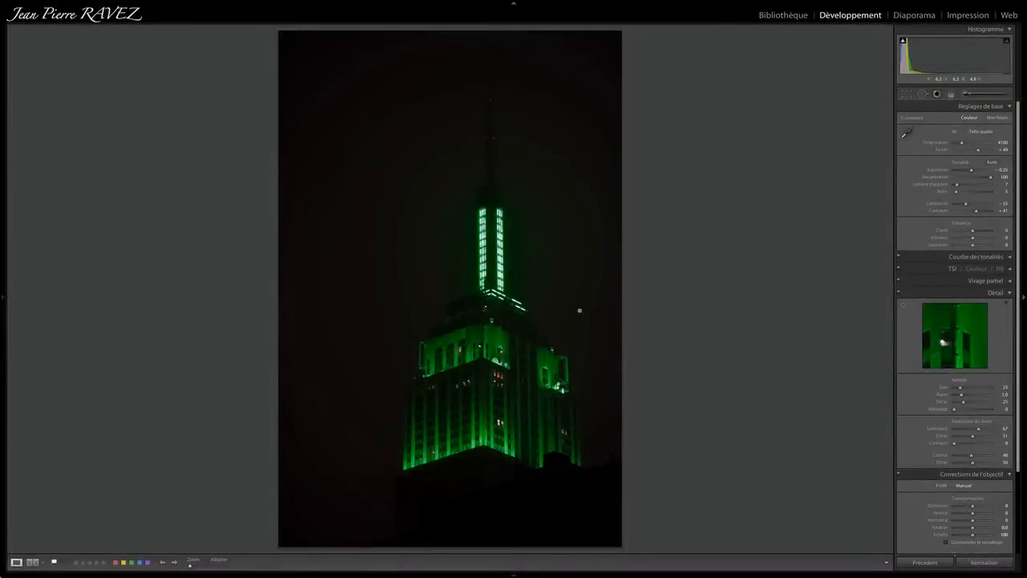
{"action": "key", "text": "l"}
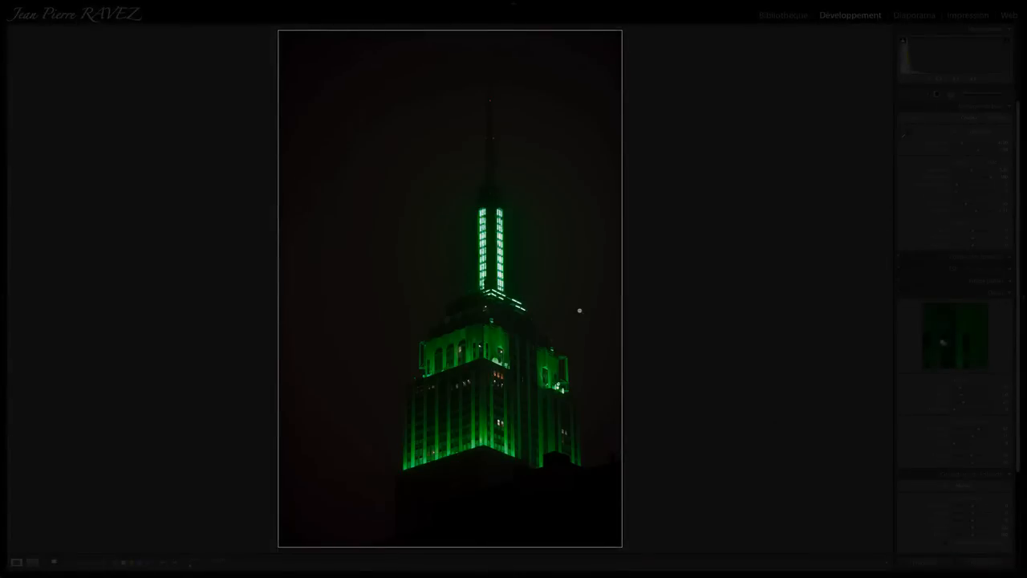
{"action": "key", "text": "l"}
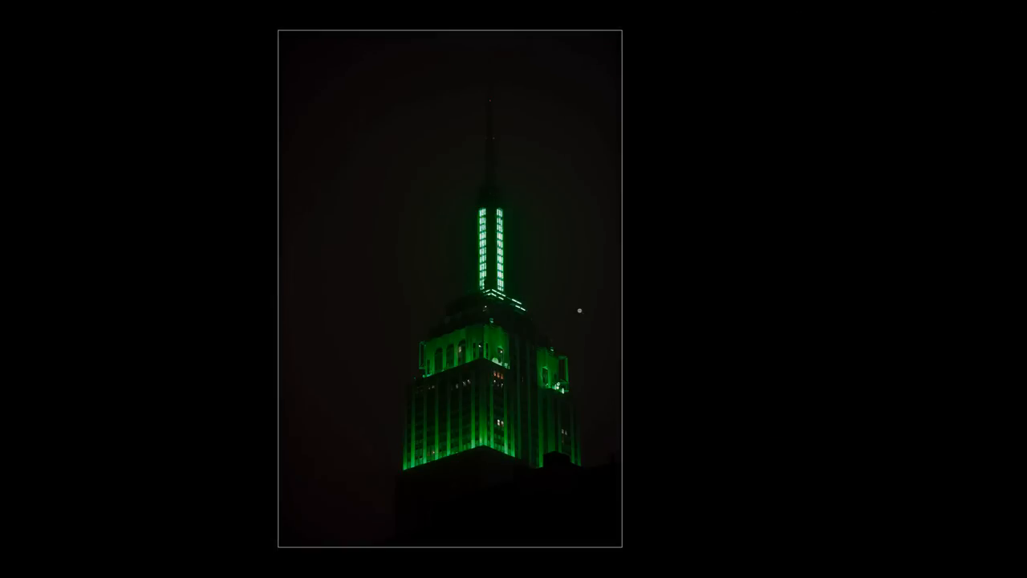
{"action": "key", "text": "l"}
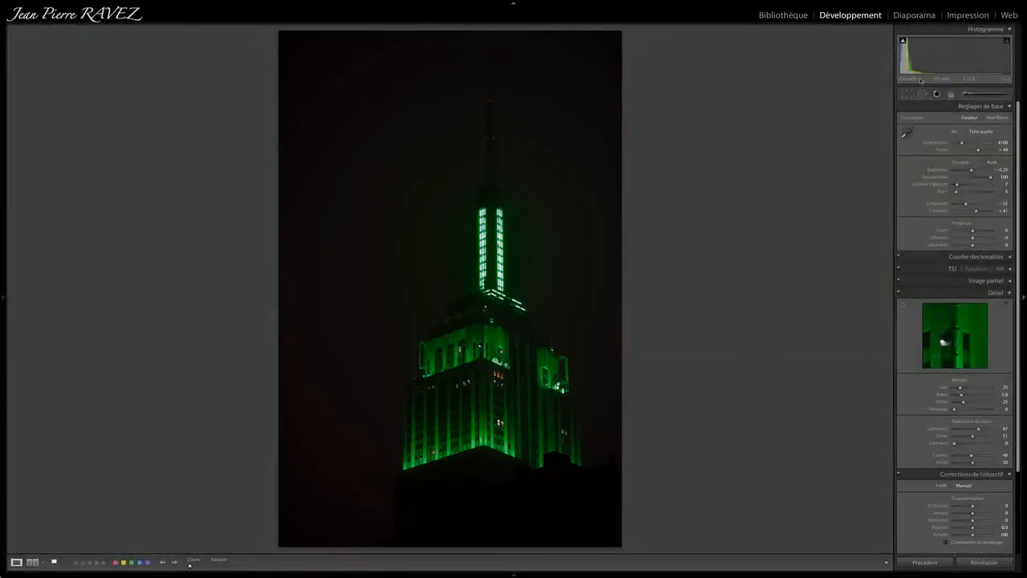
Step: Brush a new local adjustment over the dark sky around the lit spire and close the brush
{"action": "left_click", "coordinate": [969, 94]}
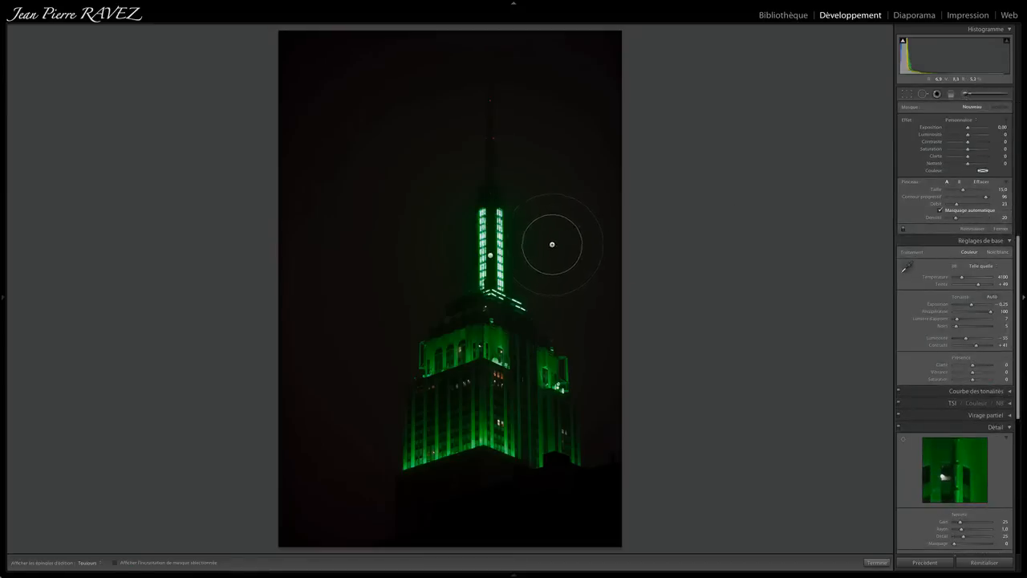
{"action": "mouse_move", "coordinate": [541, 233]}
{"action": "left_mouse_down"}
{"action": "mouse_move", "coordinate": [539, 202]}
{"action": "mouse_move", "coordinate": [557, 207]}
{"action": "mouse_move", "coordinate": [554, 240]}
{"action": "left_mouse_up"}
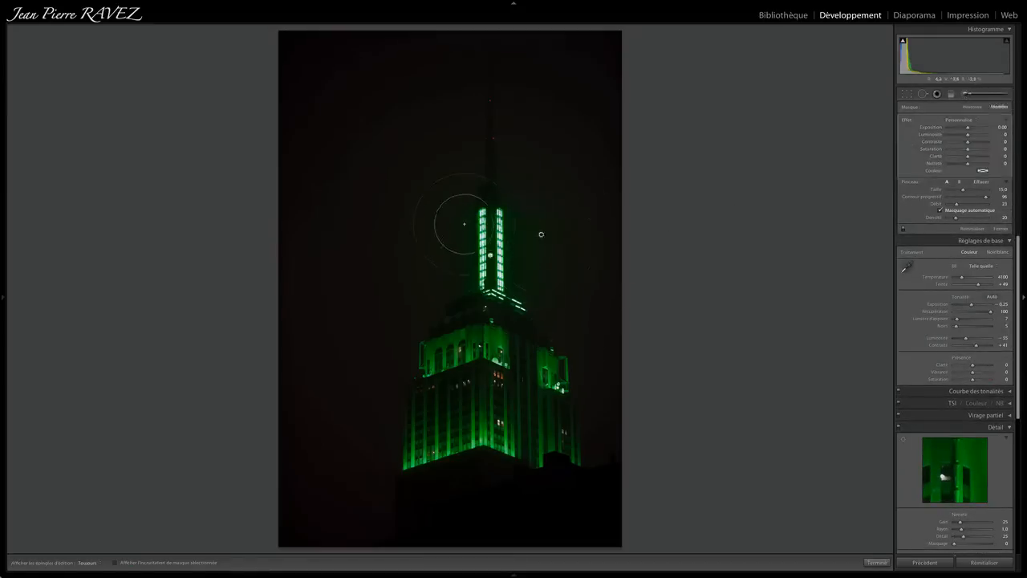
{"action": "key", "text": "h"}
{"action": "left_click", "coordinate": [1003, 229]}
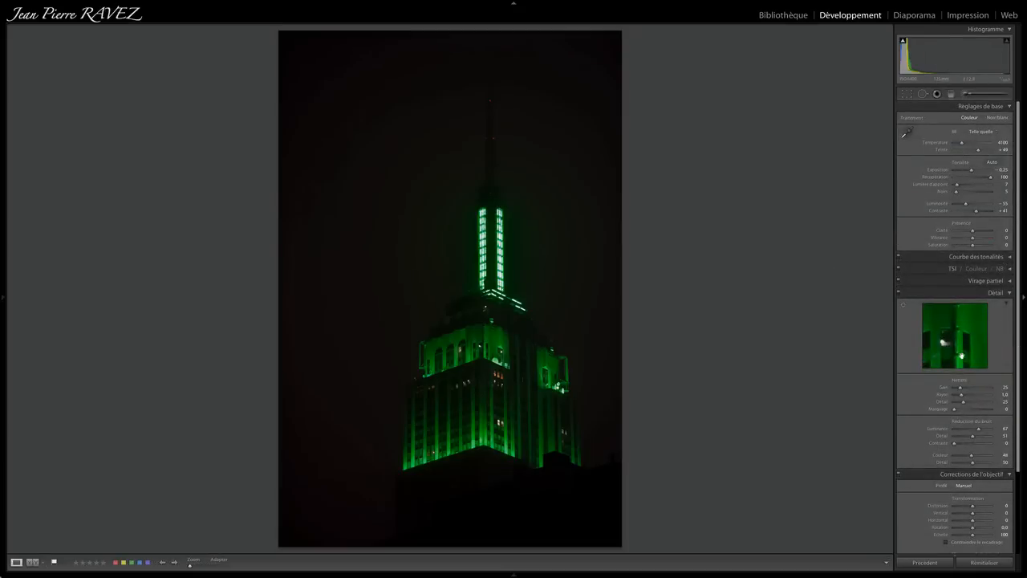
Step: Set the sharpening amount to 59, using the detail preview of the green facade and the grayscale view as a guide
{"action": "mouse_move", "coordinate": [961, 356]}
{"action": "left_mouse_down"}
{"action": "mouse_move", "coordinate": [974, 346]}
{"action": "mouse_move", "coordinate": [957, 351]}
{"action": "left_mouse_up"}
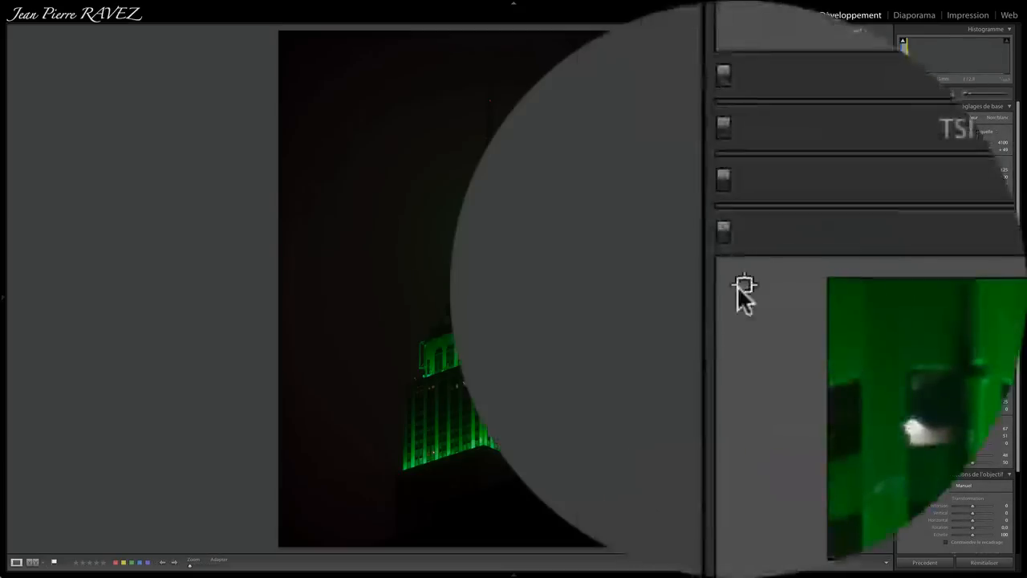
{"action": "left_click", "coordinate": [738, 286]}
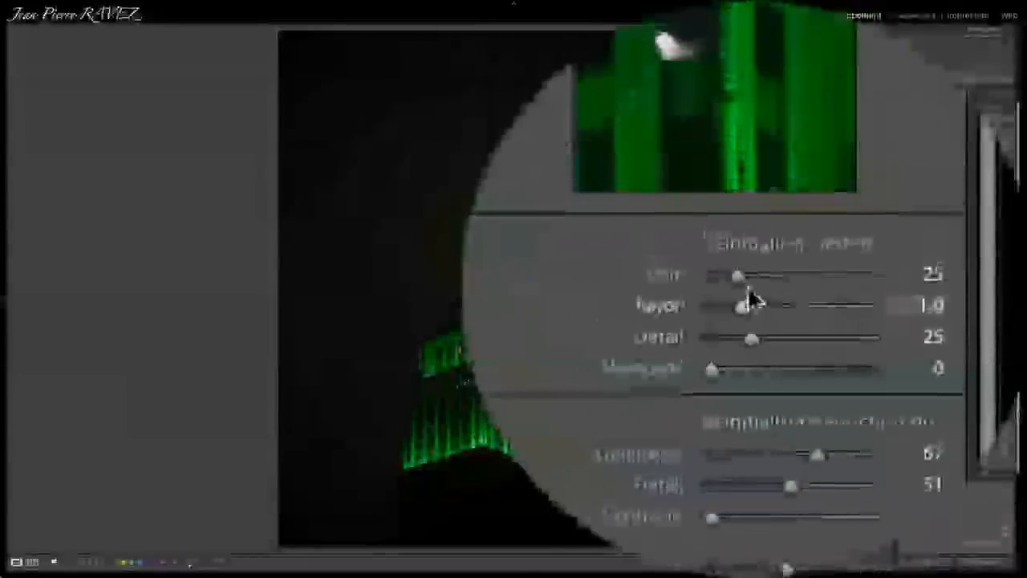
{"action": "left_click_drag", "start_coordinate": [747, 296], "coordinate": [775, 284]}
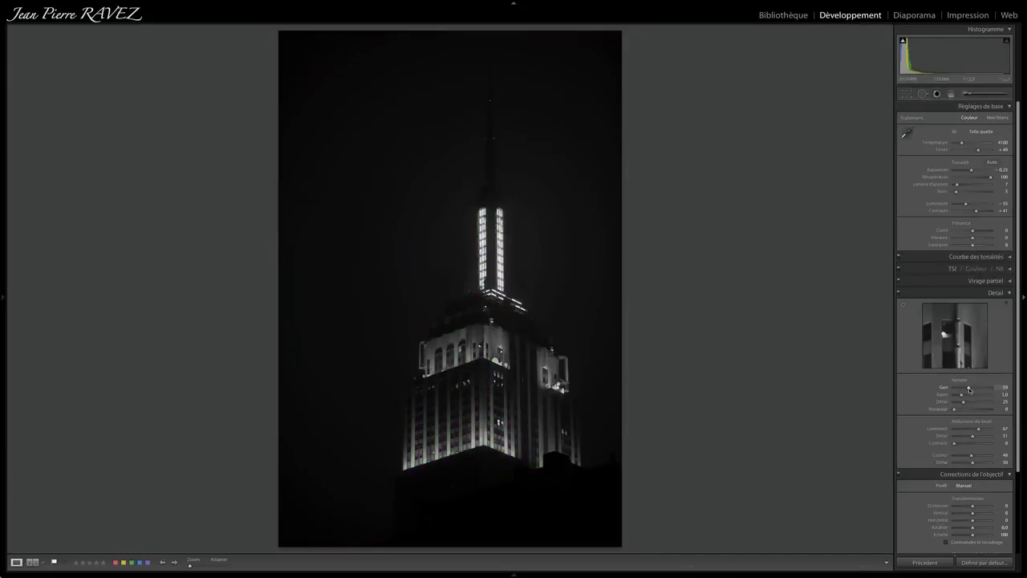
{"action": "left_click_drag", "start_coordinate": [968, 390], "coordinate": [968, 390]}
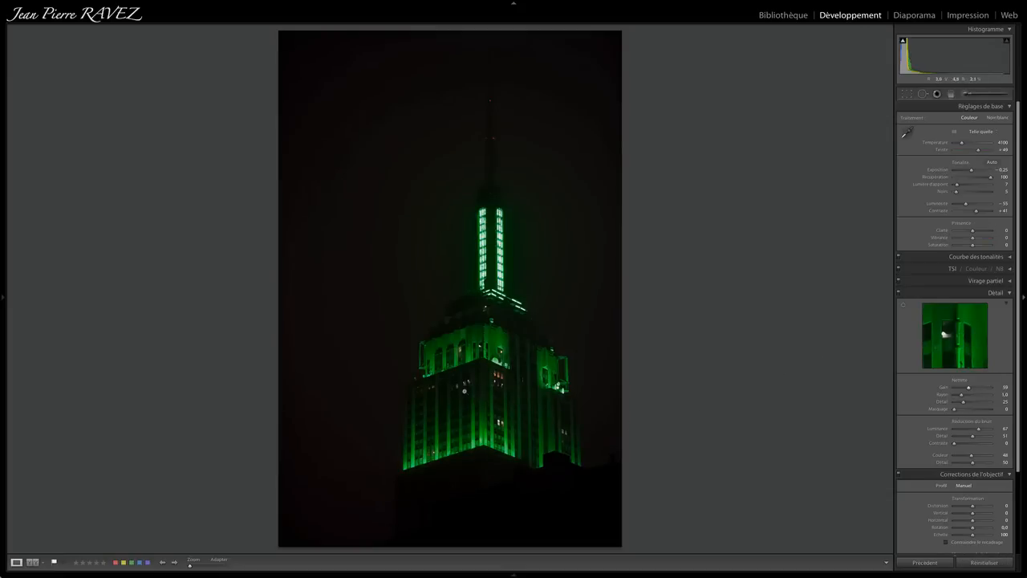
Step: Compare the before and after versions of the facade and lit spire side by side at 1:1, and return to the full view
{"action": "left_click", "coordinate": [474, 388]}
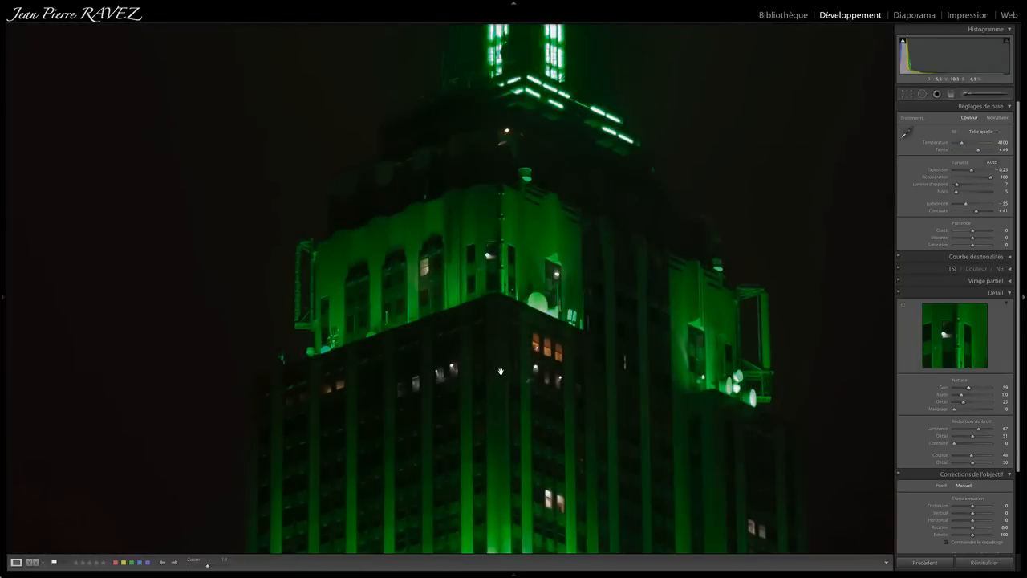
{"action": "key", "text": "y"}
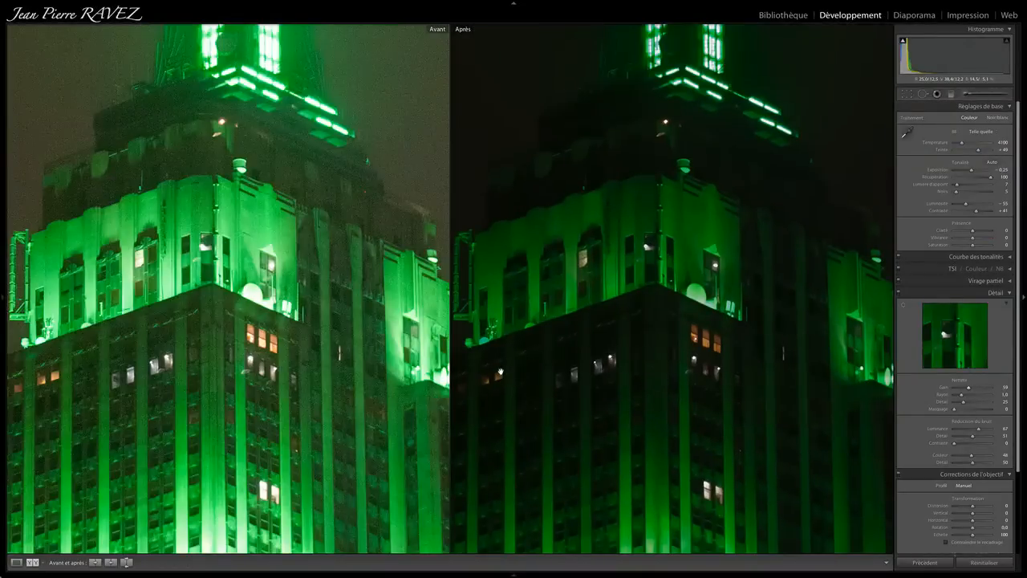
{"action": "left_click_drag", "start_coordinate": [280, 177], "coordinate": [287, 318]}
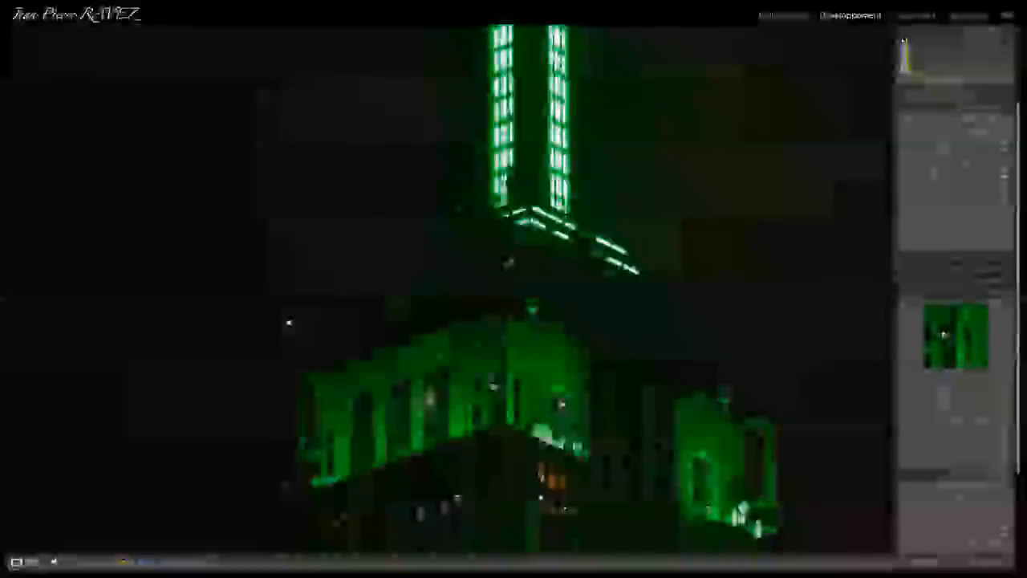
{"action": "left_click", "coordinate": [356, 303]}
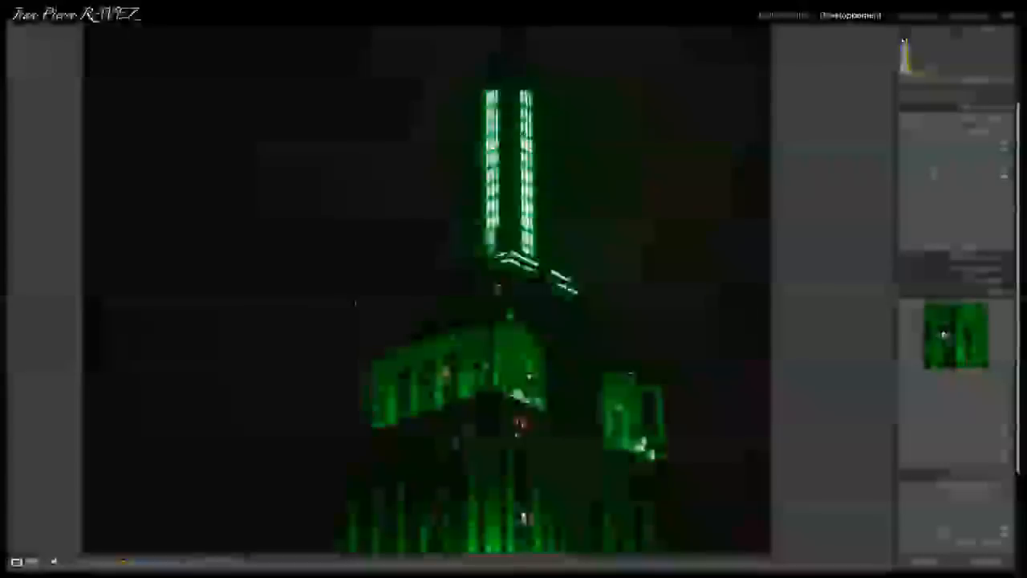